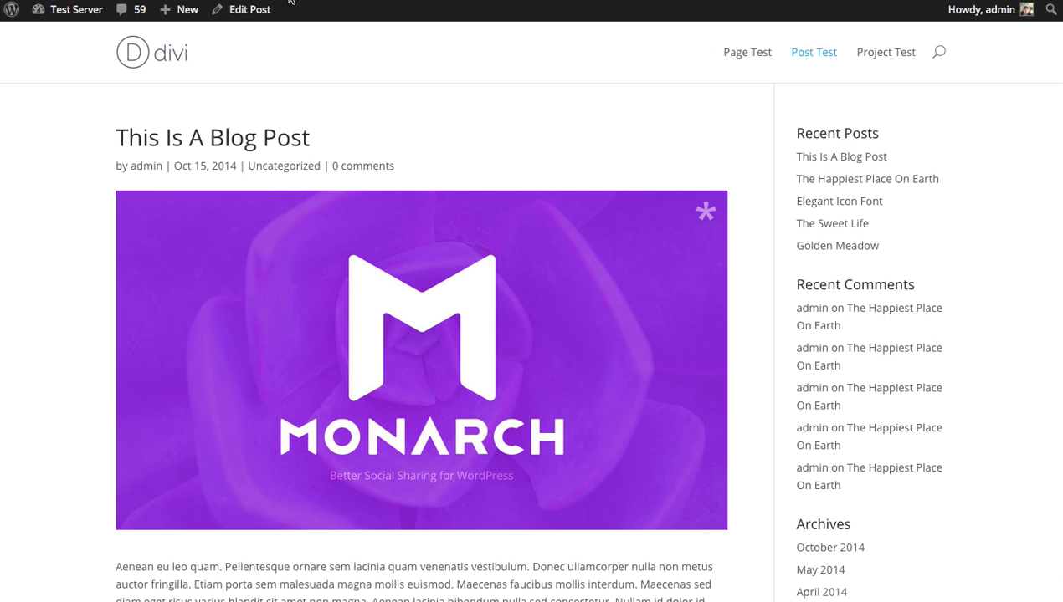
scroll(418, 351, "down", 10)
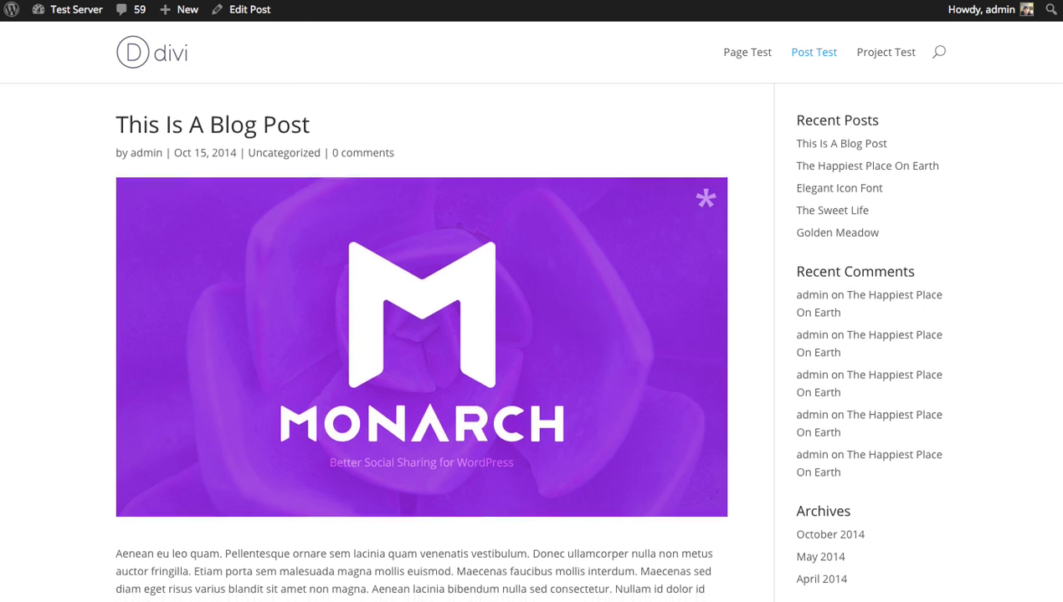
scroll(1058, 415, "down", 6)
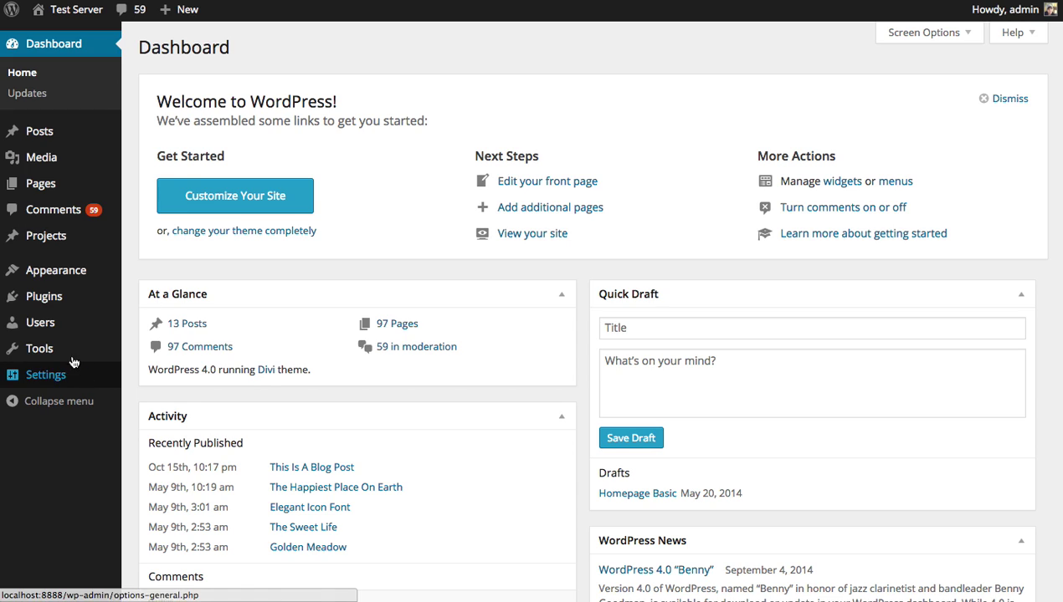
Open the Monarch settings and go to the Social Follow network management
mouse_move(67, 351)
left_click(205, 414)
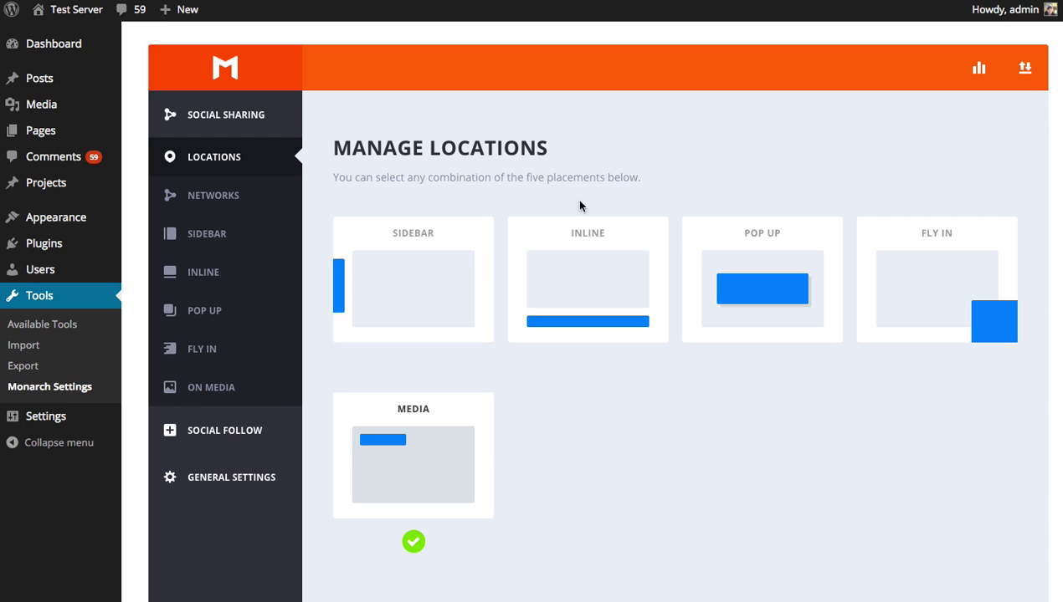
left_click(215, 437)
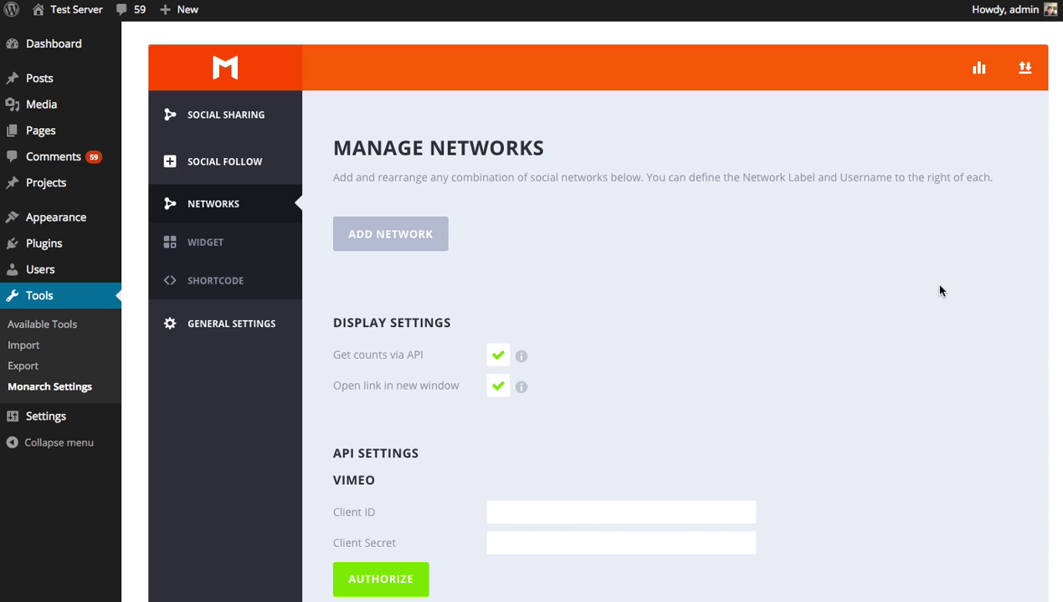
Add Facebook, Twitter, Google+ and Pinterest as follow networks and move Pinterest above Google+
left_click(408, 241)
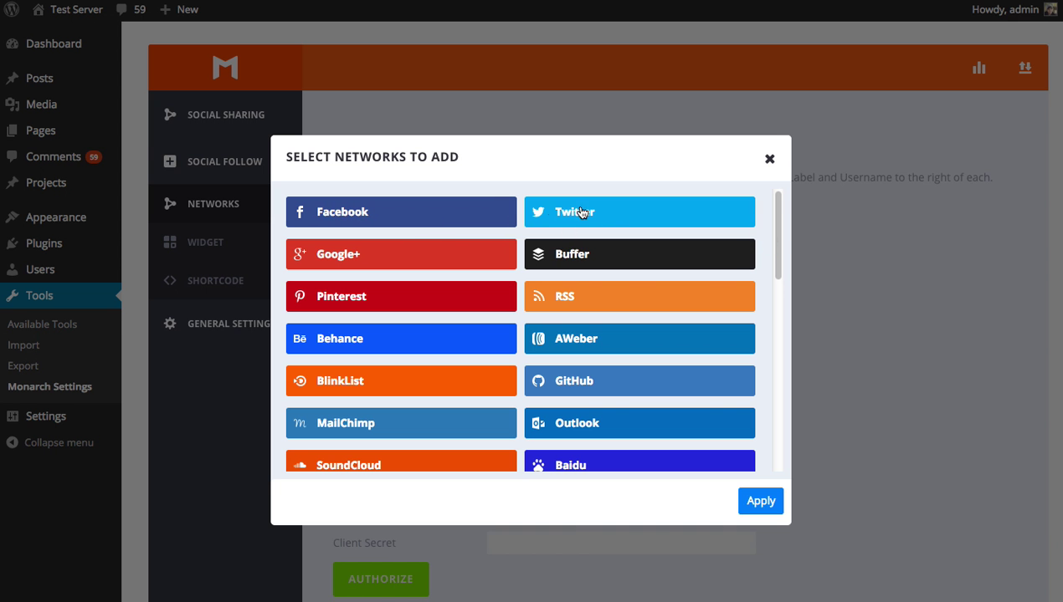
left_click(416, 212)
left_click(631, 215)
left_click(454, 251)
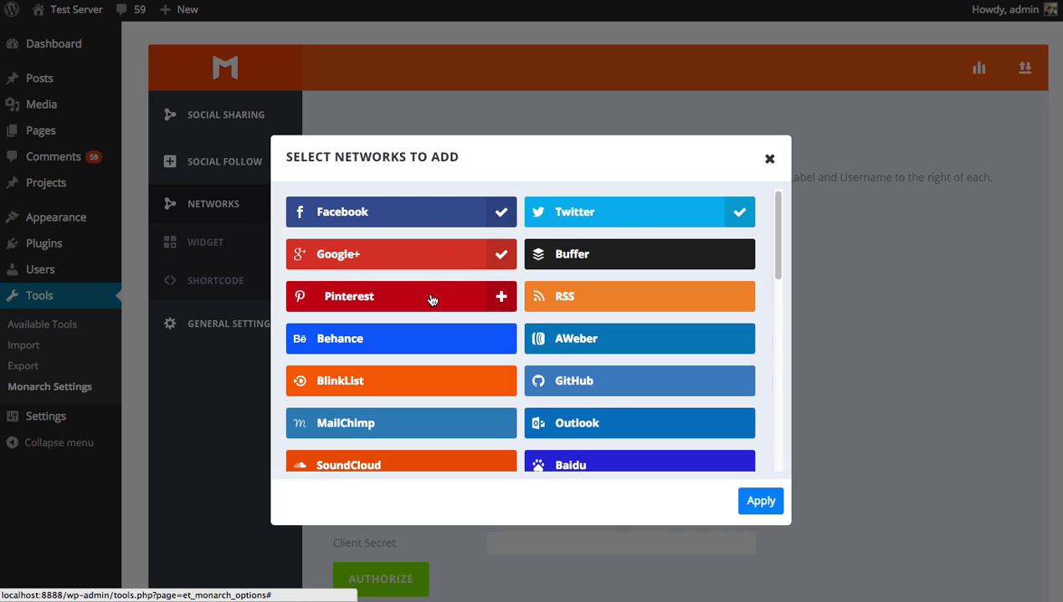
left_click(432, 298)
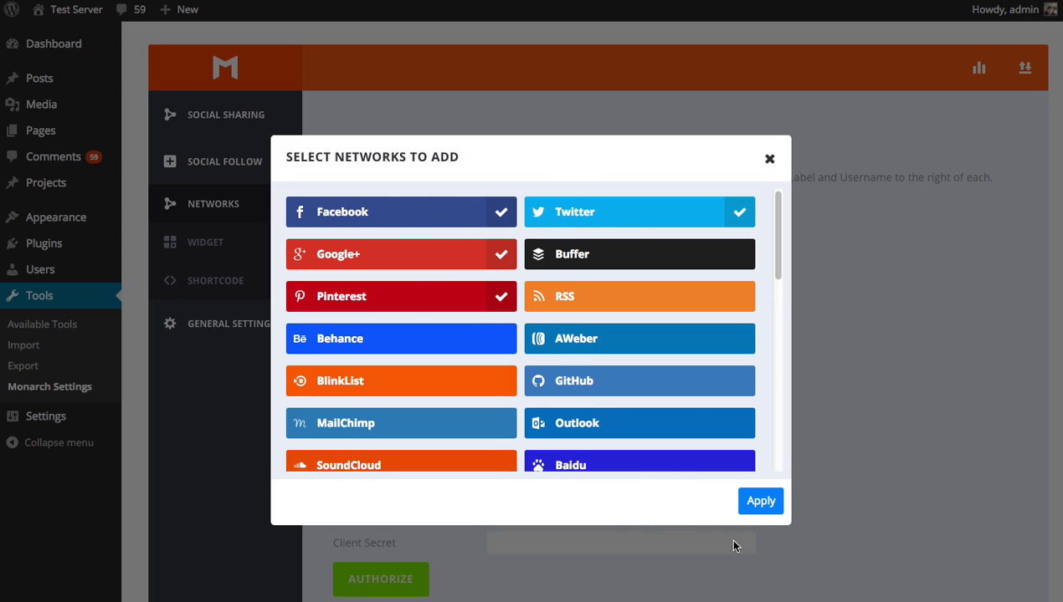
left_click(752, 504)
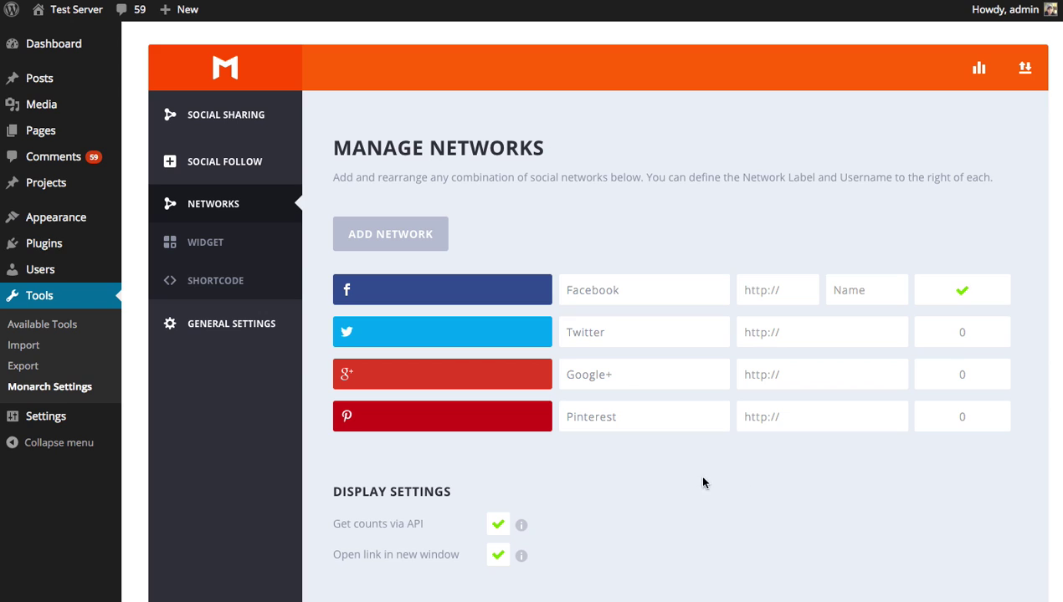
mouse_move(508, 409)
left_click_drag(436, 422, 429, 358)
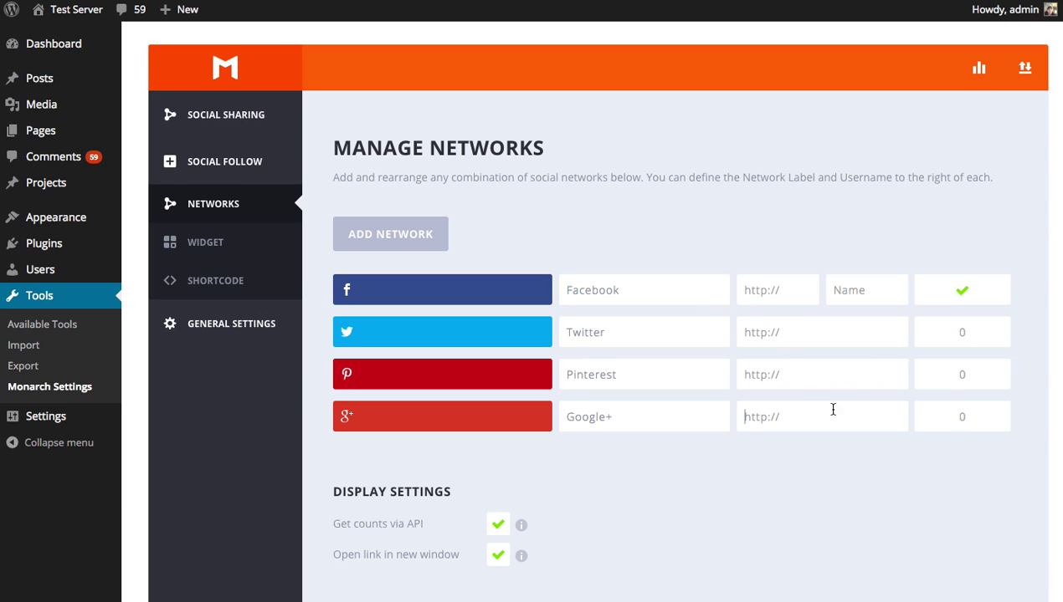
Try FB and FACEBOOK as the Facebook network's label and set it back to Facebook
left_click_drag(662, 290, 536, 289)
left_click(671, 291)
double_click(671, 290)
type("FB")
double_click(637, 289)
type("FACEBOOK")
double_click(629, 291)
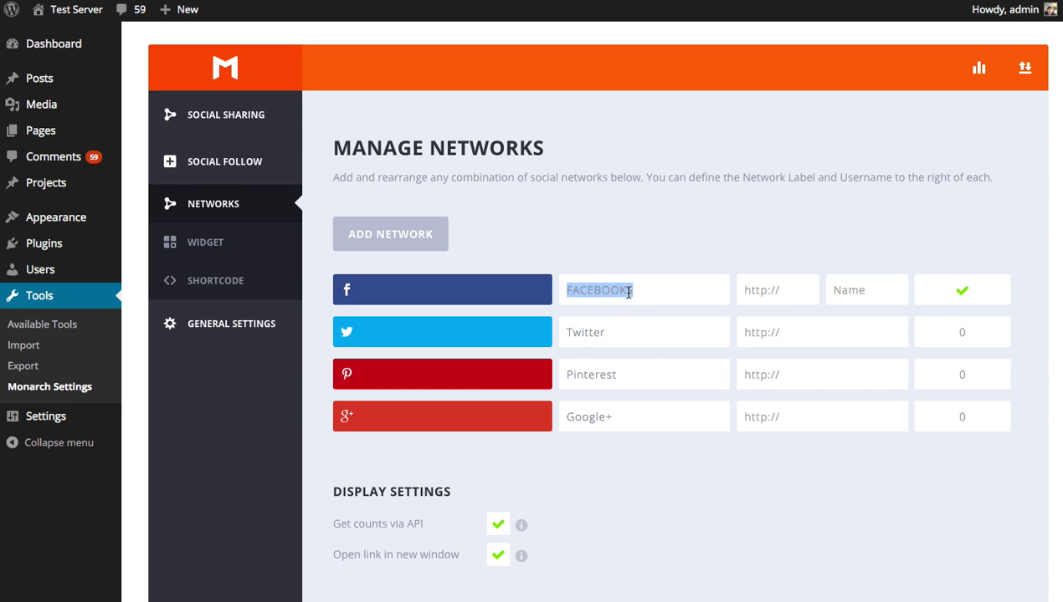
type("Facebook")
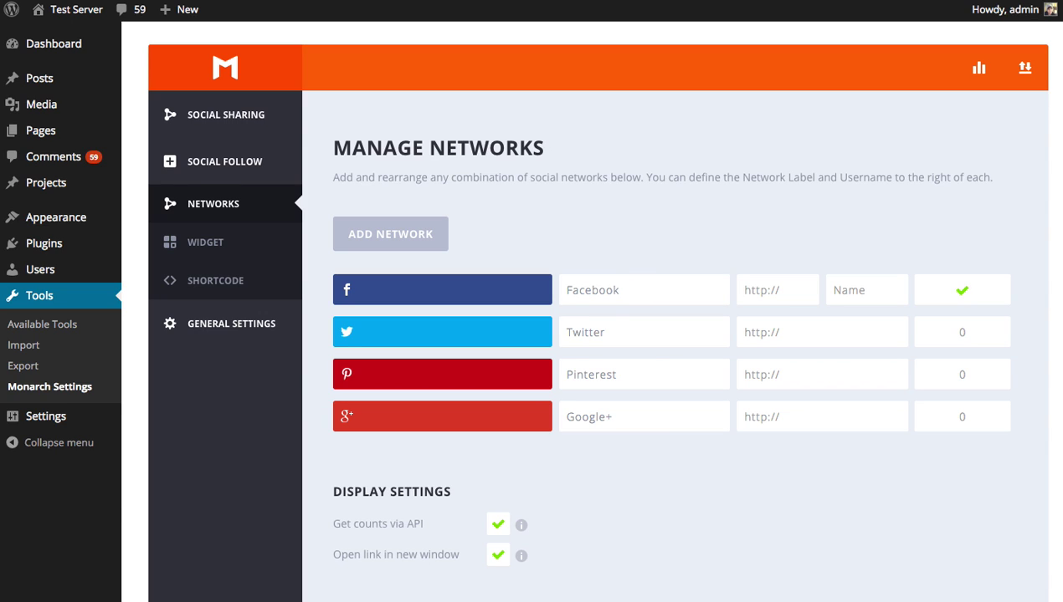
left_click(780, 291)
type("http;//")
key("BackSpace")
key("BackSpace")
key("BackSpace")
type("://facebook.com/elegantthemes")
left_click(850, 285)
type("elegantthemes")
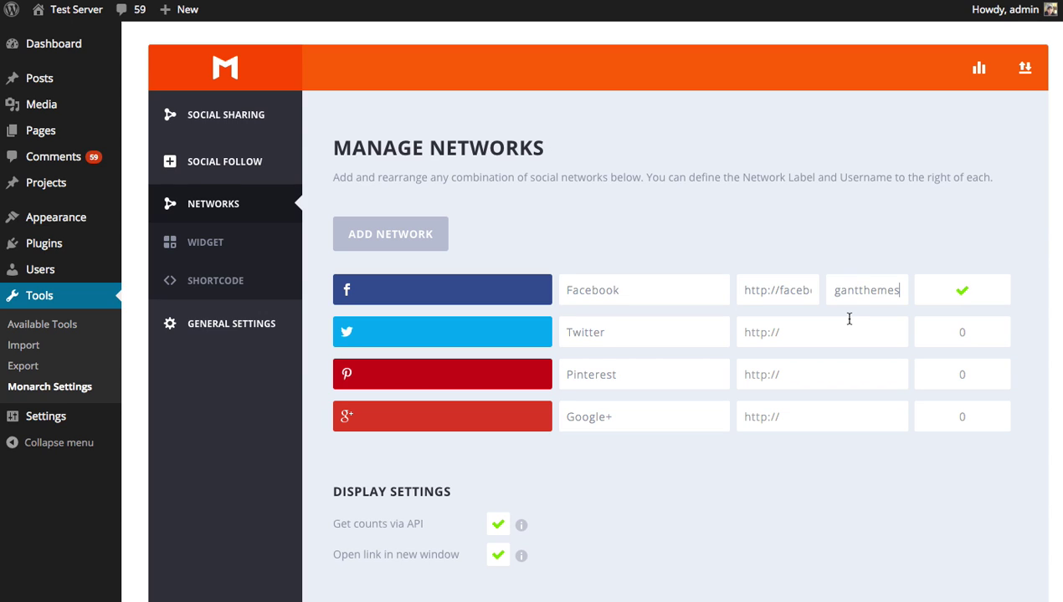
double_click(842, 289)
type("elegantthemes")
left_click(813, 333)
type("http://twittercom")
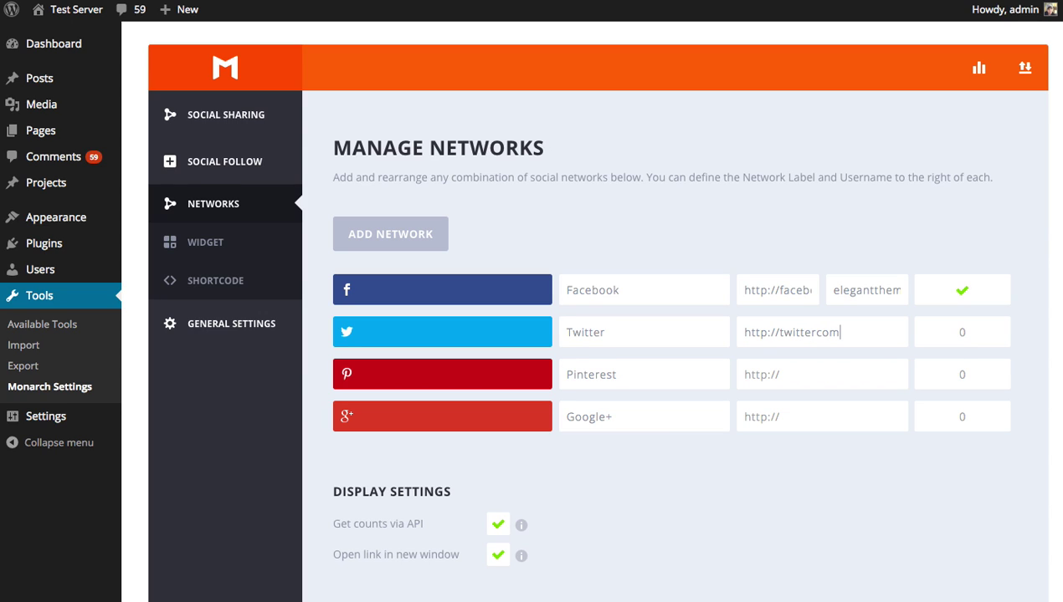
key("BackSpace")
key("BackSpace")
key("BackSpace")
type(".com/eleagntthemes")
left_click(799, 364)
Set the follower counts to 19500 for Twitter, 500 for Pinterest and 1500 for Google+
left_click(996, 332)
left_click(996, 333)
type("19500")
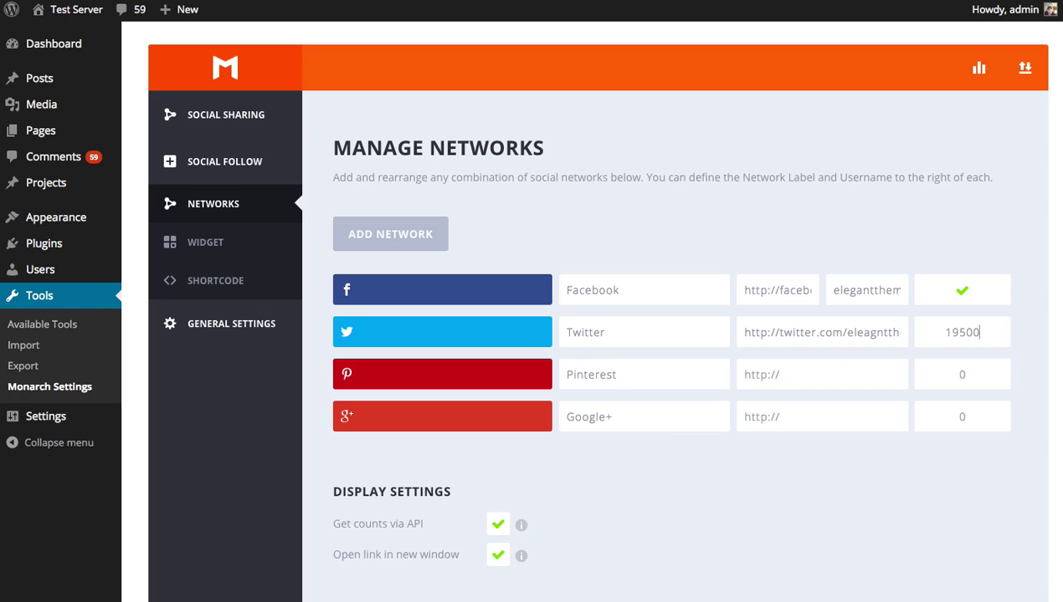
double_click(960, 374)
type("500")
double_click(967, 412)
type("1500")
Try a manual count of 35000 with Get counts via API turned off, and turn the option back on
left_click(498, 527)
type("35000")
left_click(494, 525)
left_click(496, 527)
Examine the display settings and the Vimeo, Instagram and LinkedIn API settings below the network list
scroll(594, 334, "down", 5)
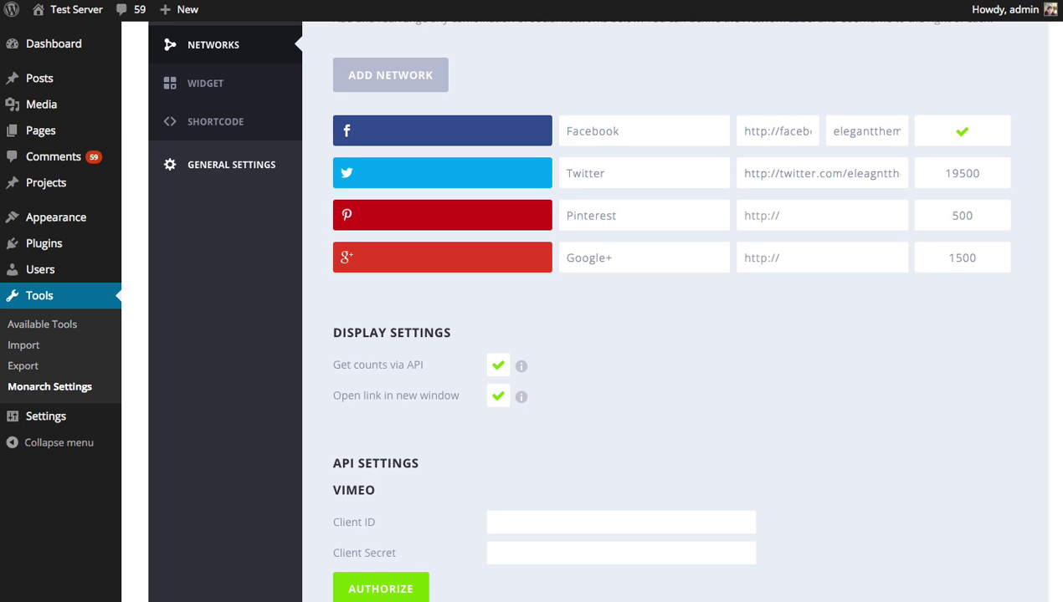
scroll(594, 334, "down", 4)
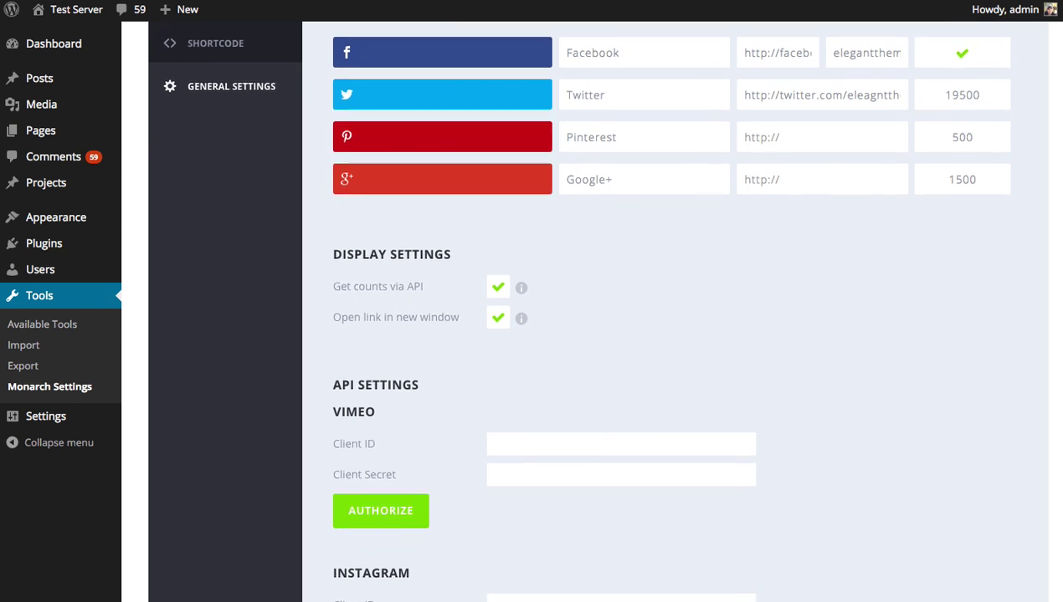
scroll(728, 249, "down", 2)
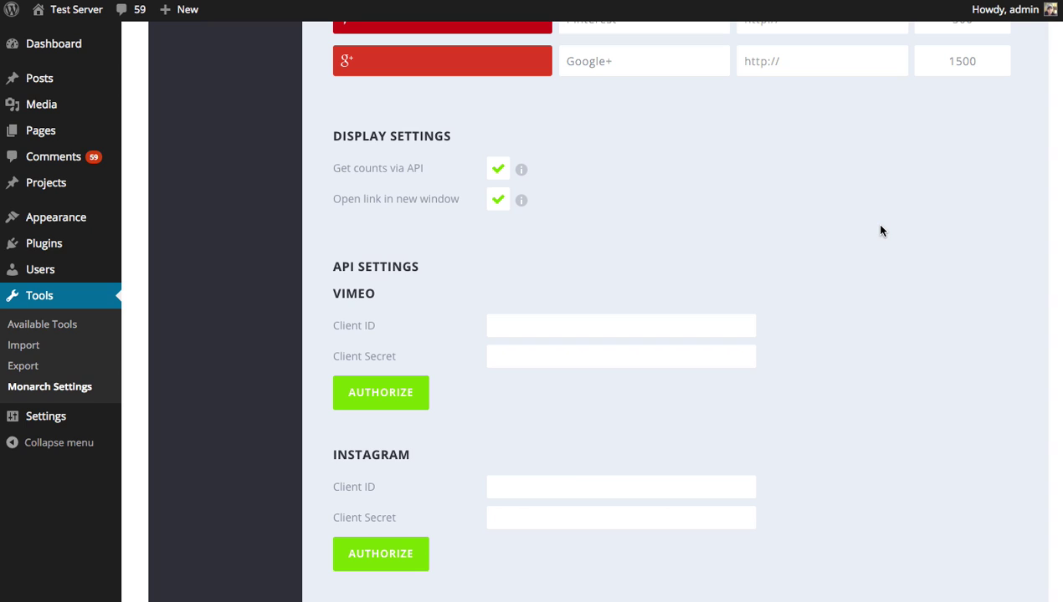
scroll(880, 231, "down", 5)
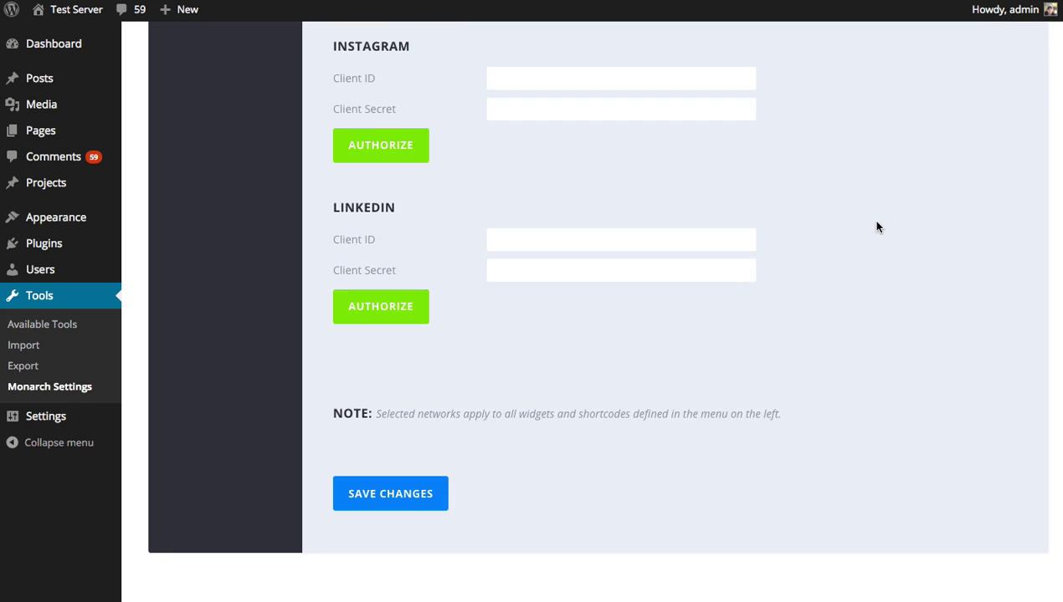
scroll(877, 226, "up", 5)
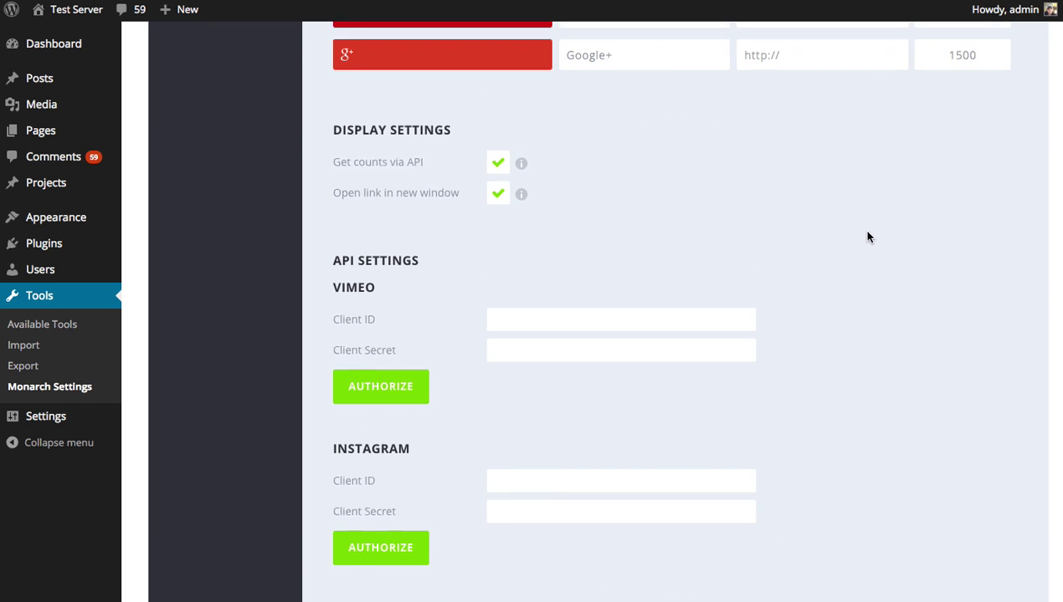
scroll(867, 237, "up", 3)
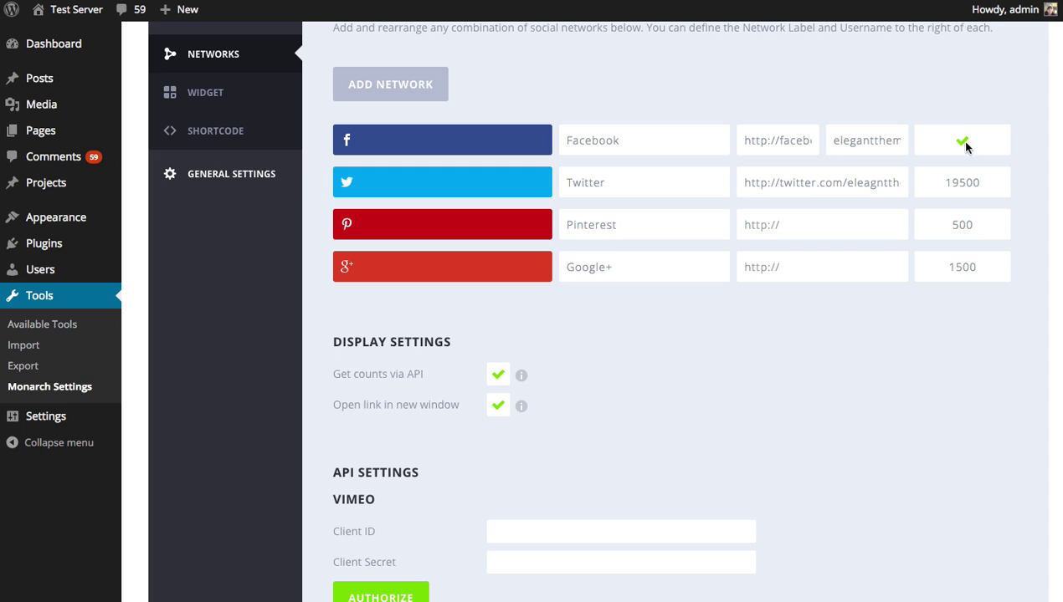
scroll(926, 319, "down", 1)
scroll(926, 319, "down", 1)
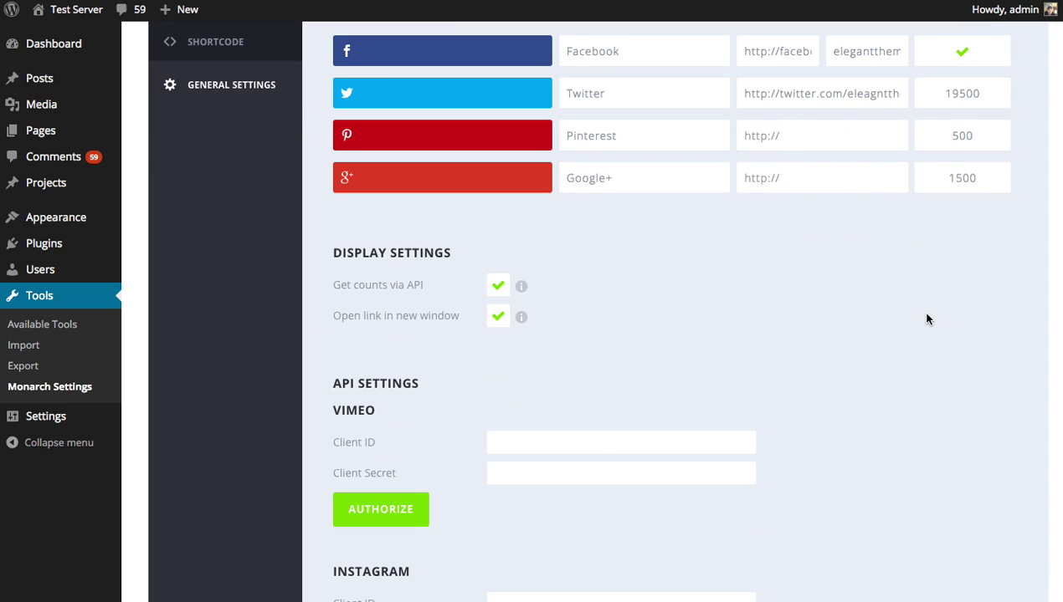
scroll(926, 319, "down", 3)
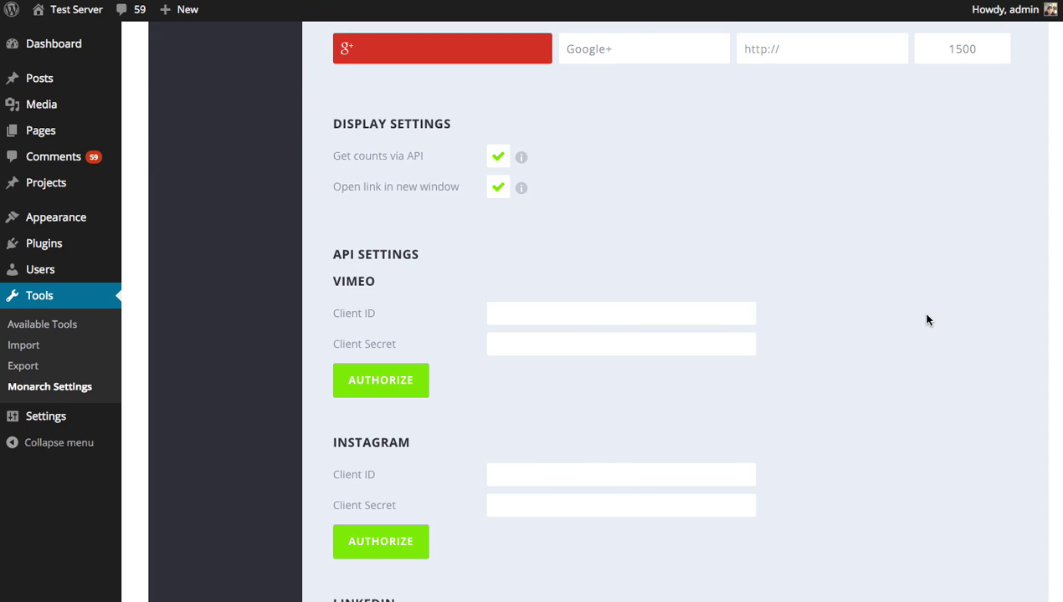
scroll(926, 319, "down", 3)
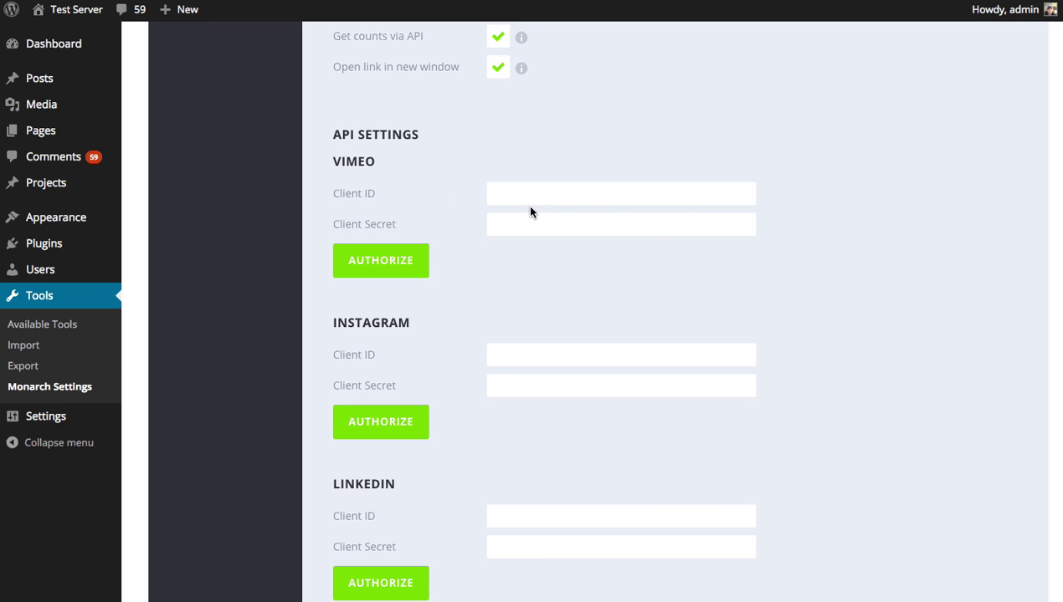
scroll(908, 271, "down", 1)
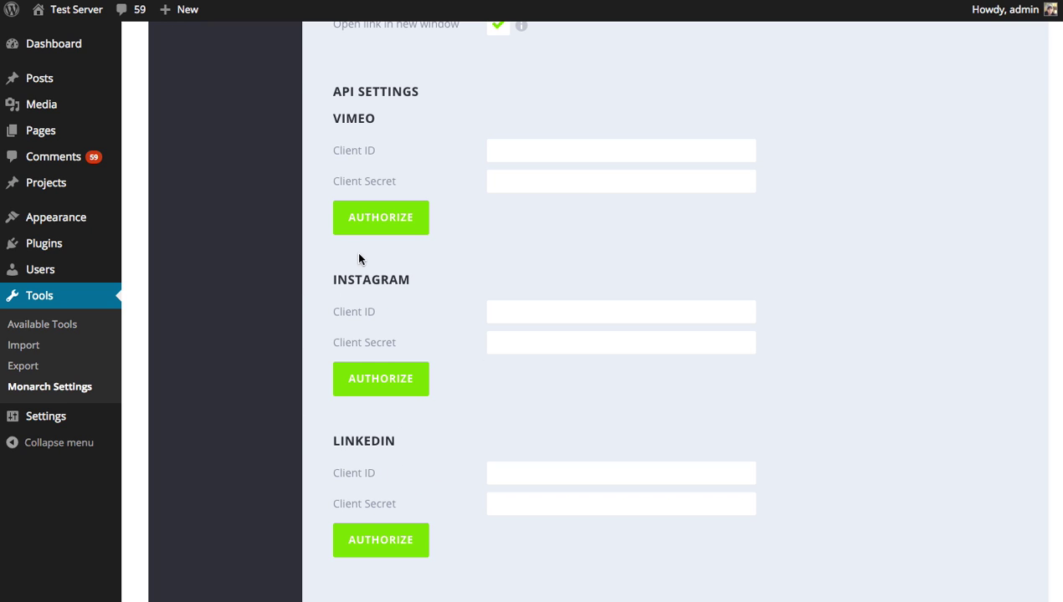
scroll(427, 154, "up", 3)
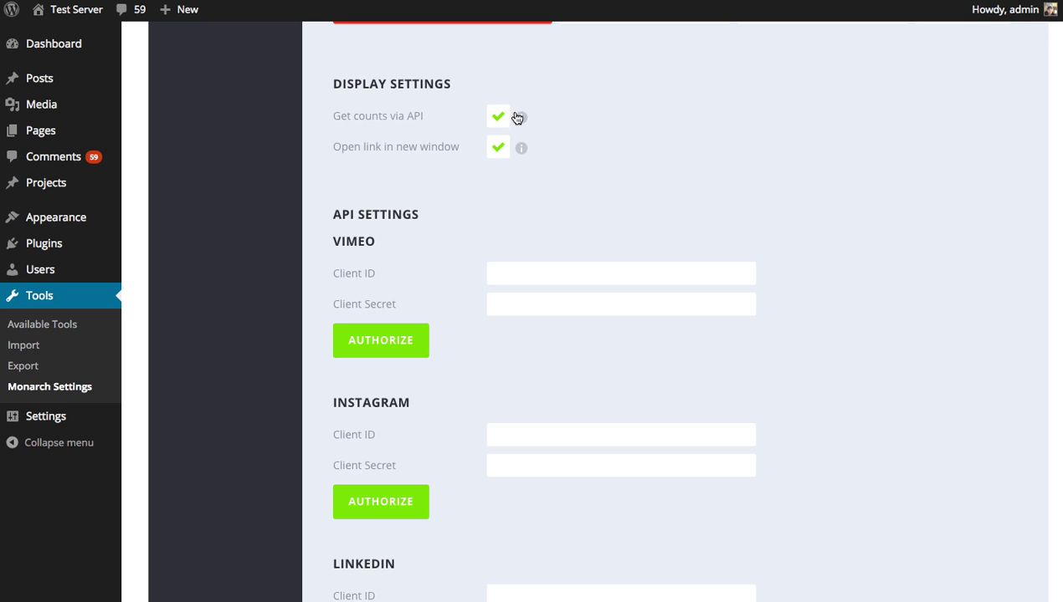
scroll(579, 170, "down", 1)
scroll(521, 249, "down", 3)
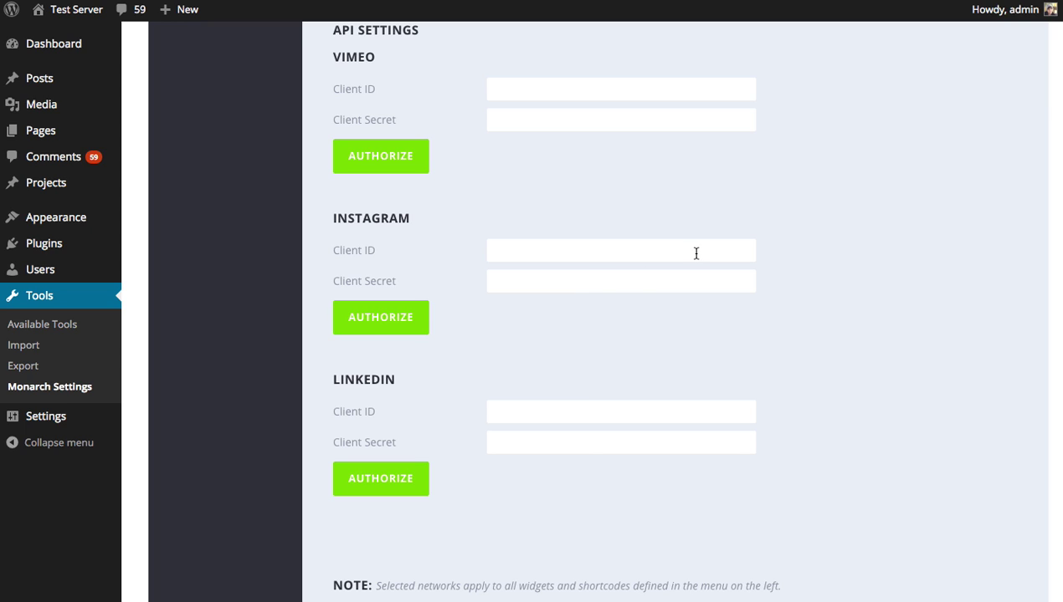
scroll(696, 253, "up", 15)
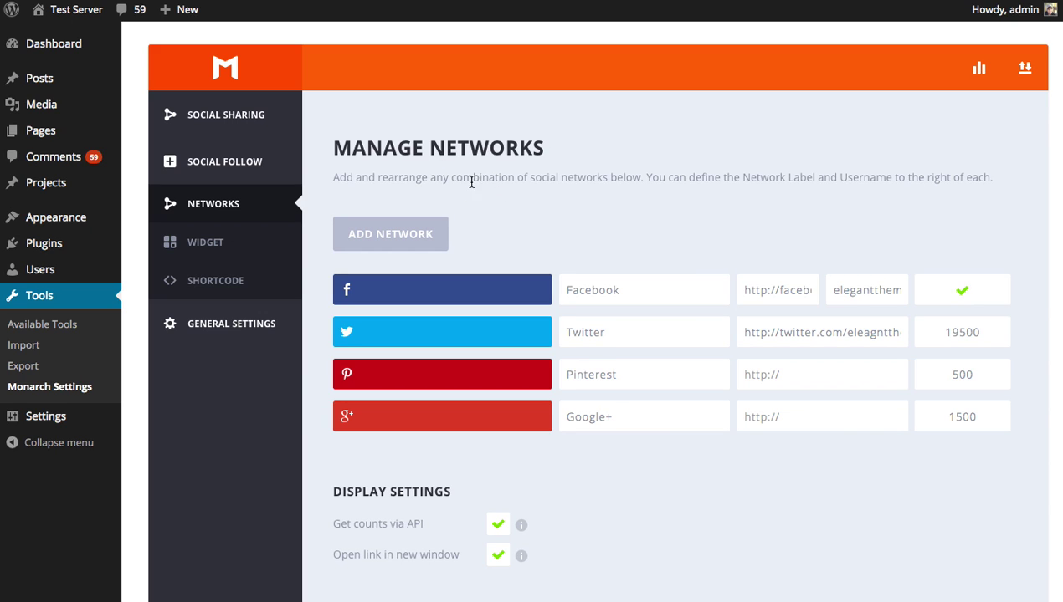
Save the network settings and open the Social Follow shortcode configuration
key("End")
left_click(413, 400)
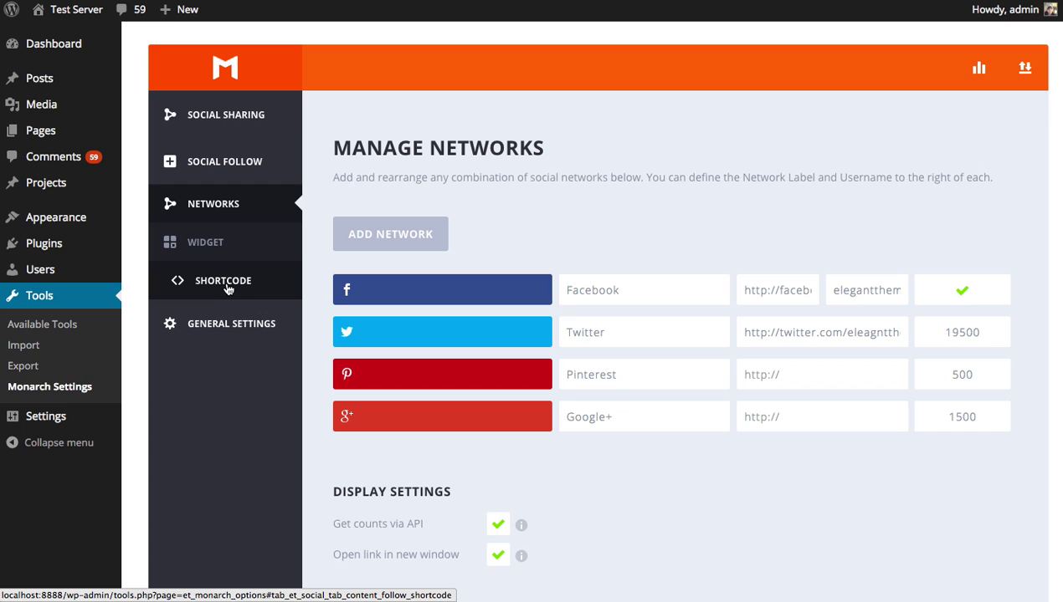
left_click(226, 284)
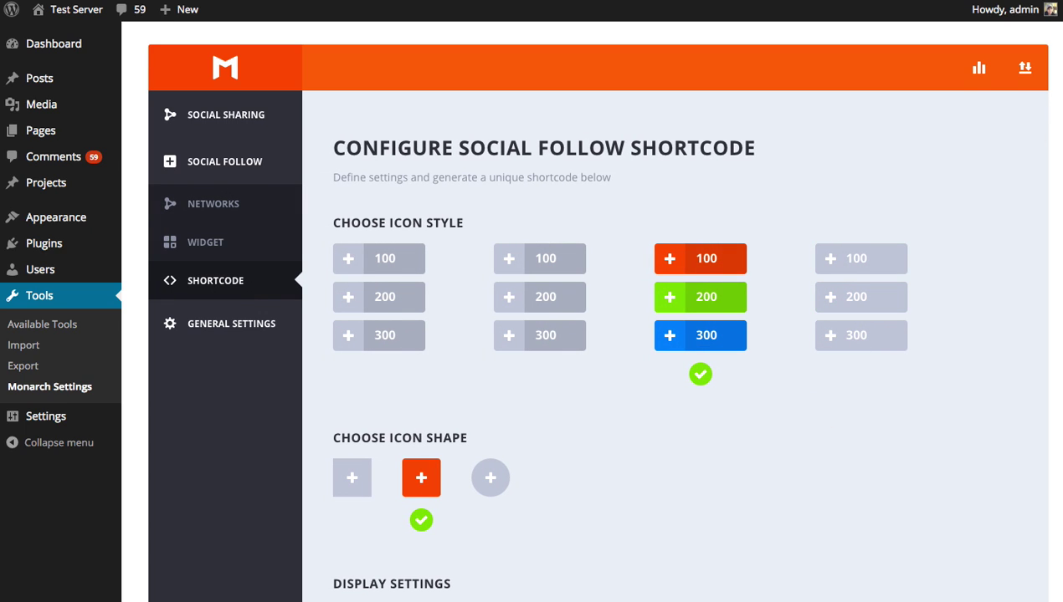
Examine the shortcode's icon style, icon shape, display and color settings through to the shortcode generator
scroll(594, 310, "down", 5)
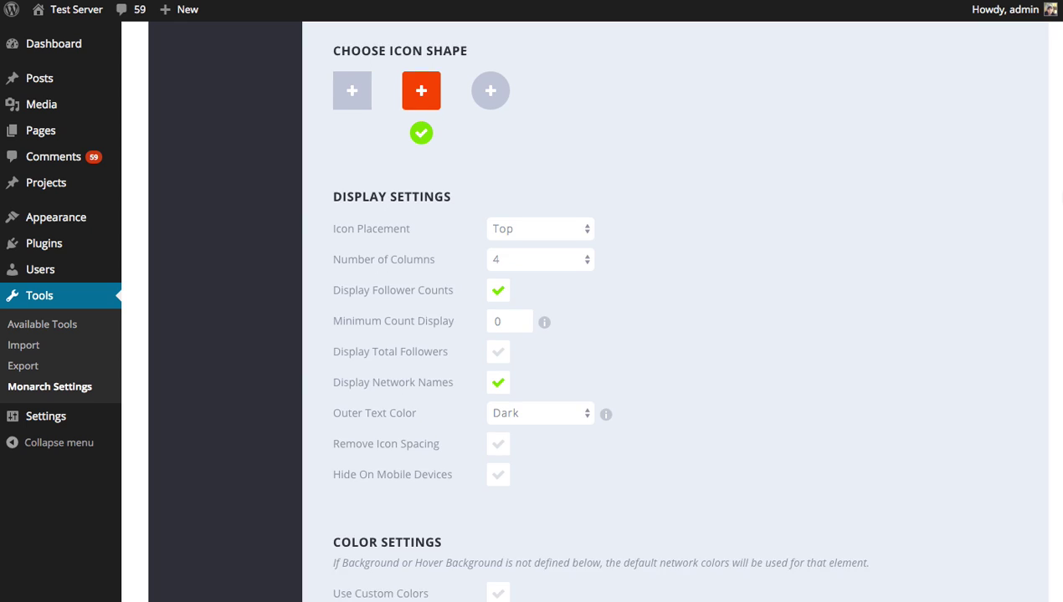
scroll(1060, 326, "down", 5)
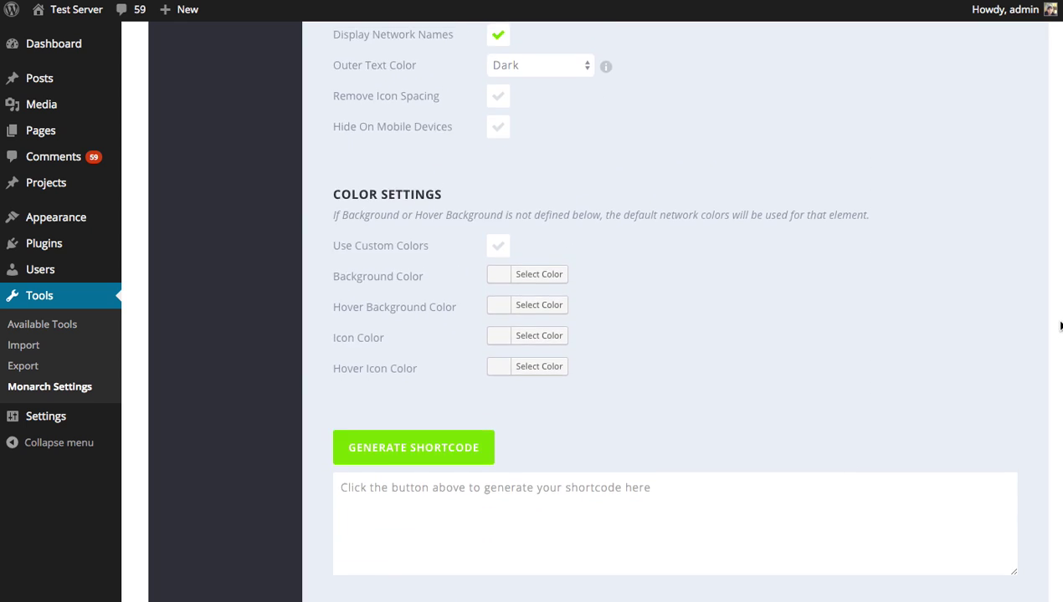
scroll(1055, 252, "up", 8)
scroll(1037, 184, "down", 3)
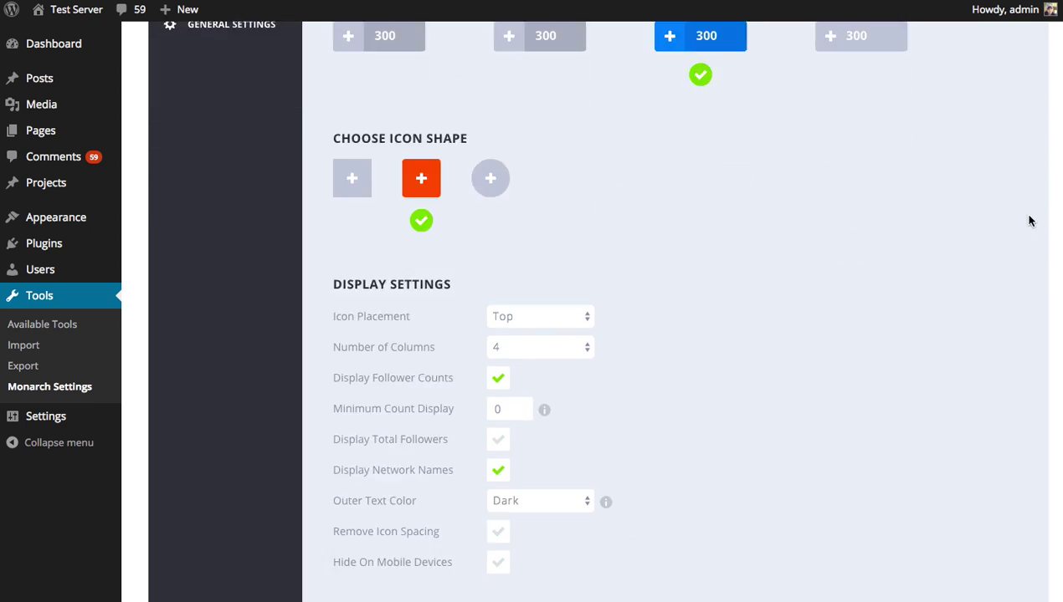
scroll(1029, 243, "down", 3)
scroll(1021, 126, "up", 5)
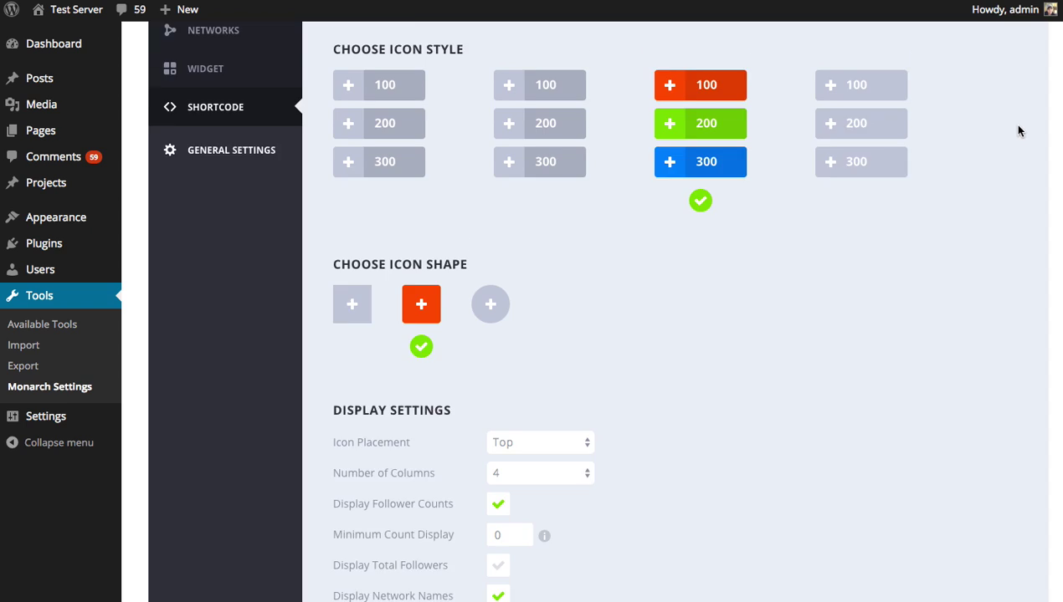
scroll(1018, 131, "down", 4)
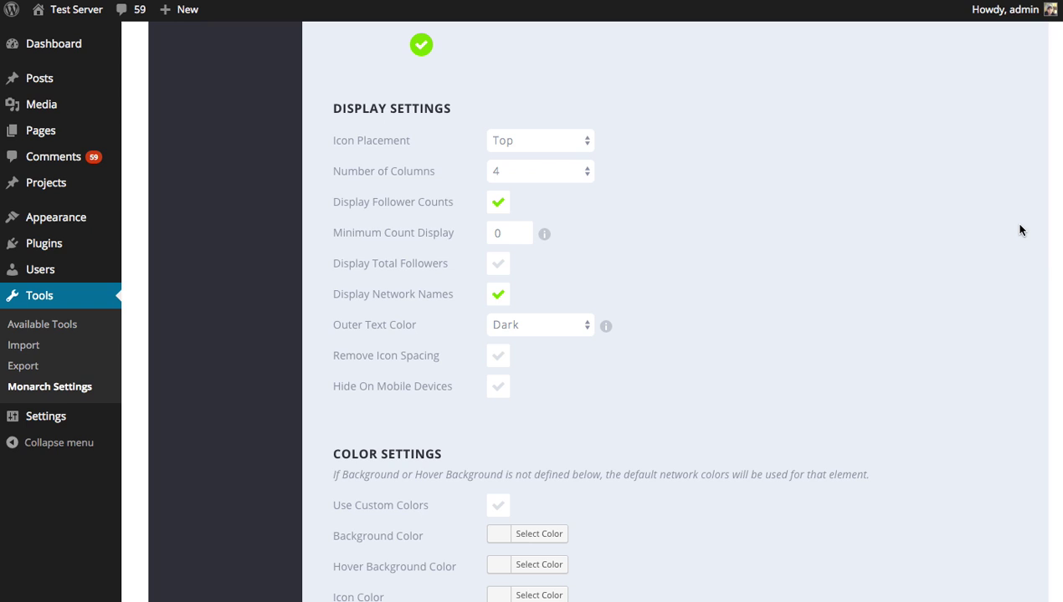
scroll(1022, 268, "down", 5)
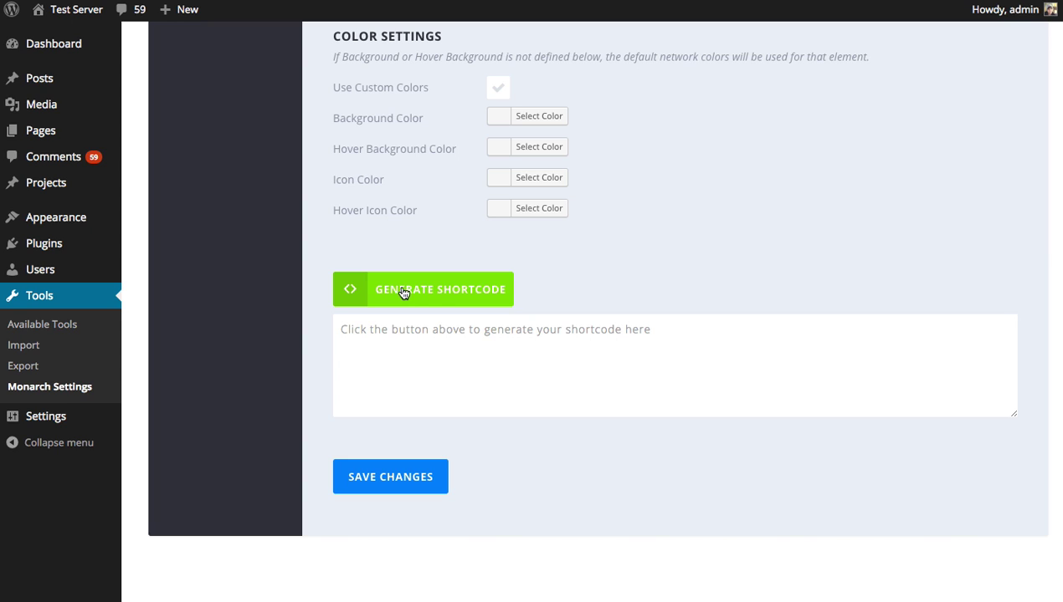
Generate the Social Follow shortcode from the current settings and copy the whole code
left_click(448, 293)
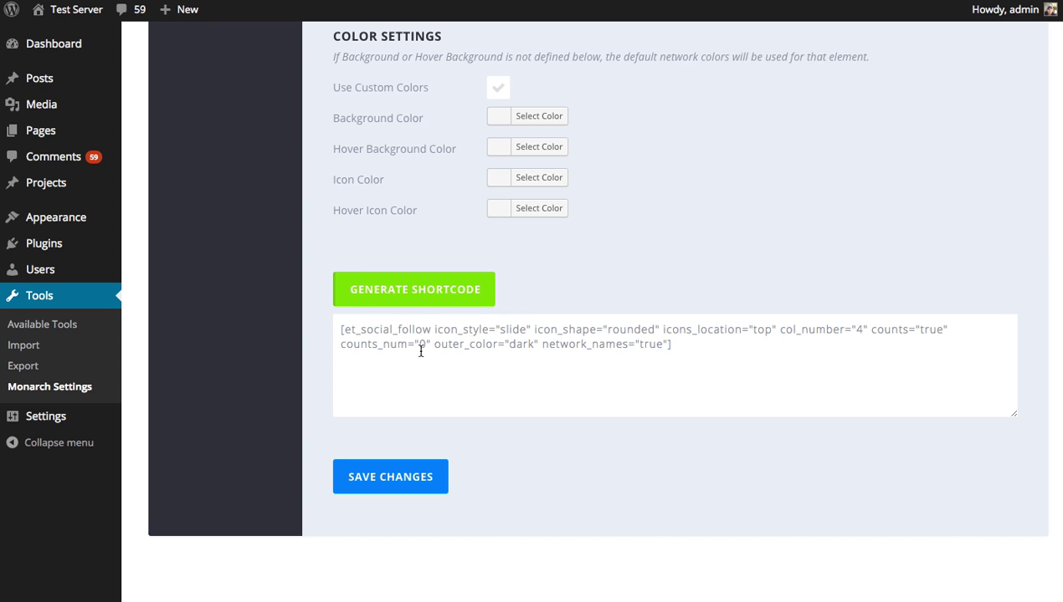
left_click_drag(732, 354, 298, 329)
key("super+c")
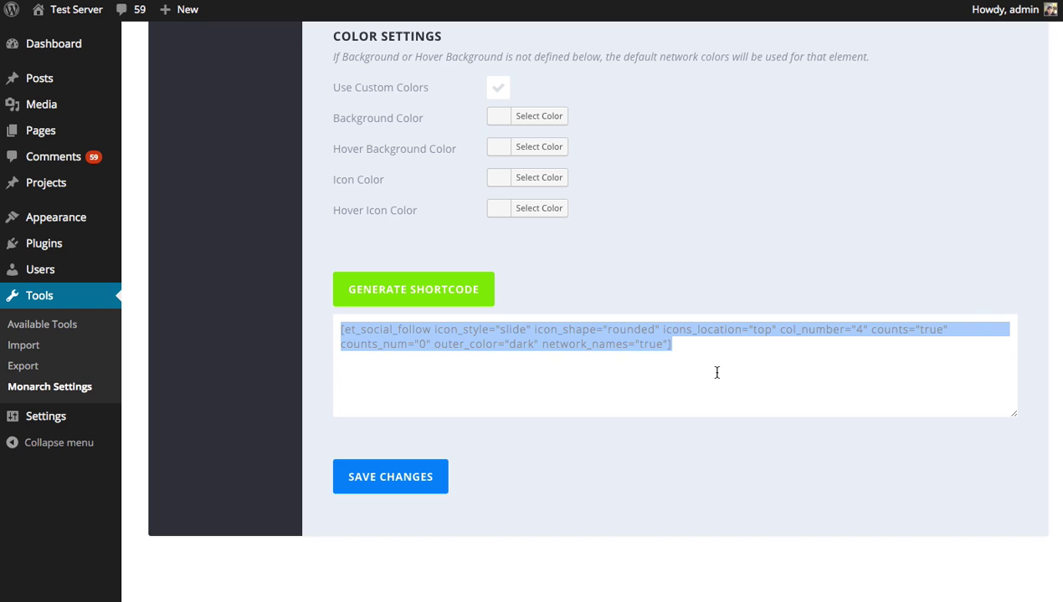
scroll(697, 221, "up", 6)
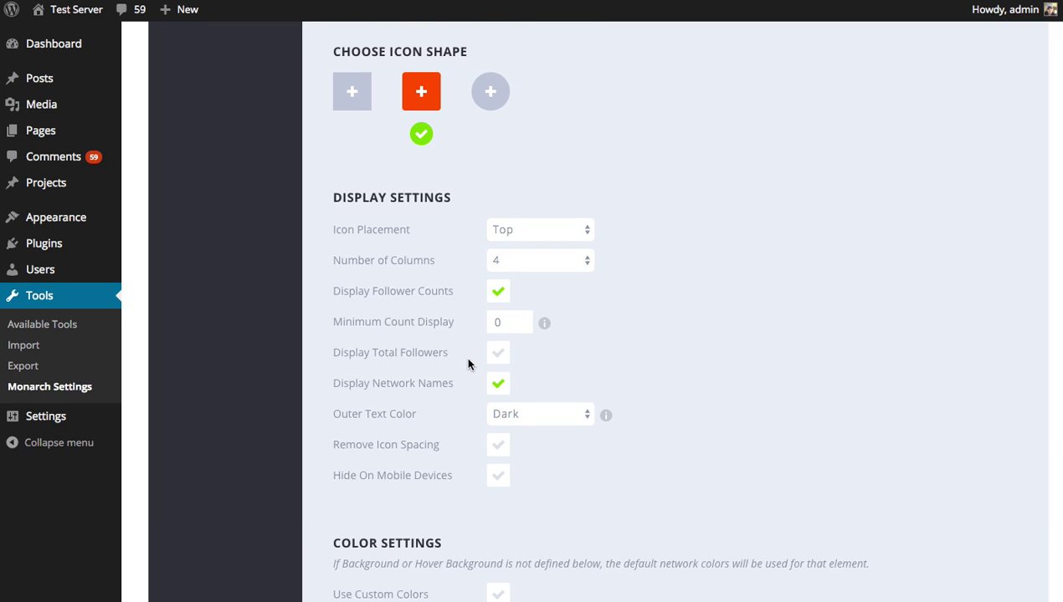
scroll(467, 363, "up", 5)
scroll(637, 332, "up", 1)
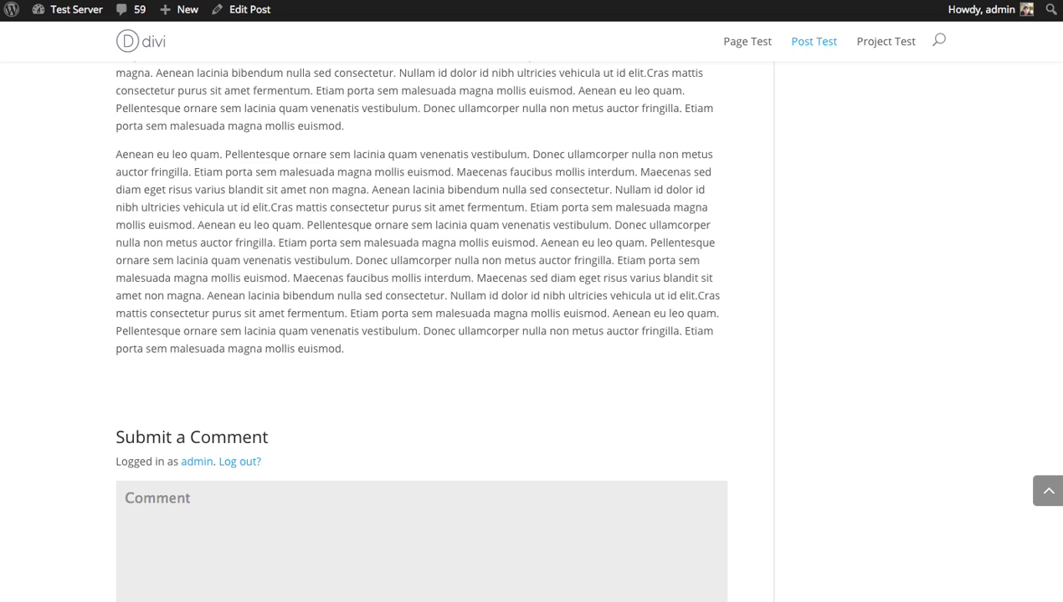
Look through the published blog post down to the comment form, and open the post for editing
scroll(531, 335, "up", 15)
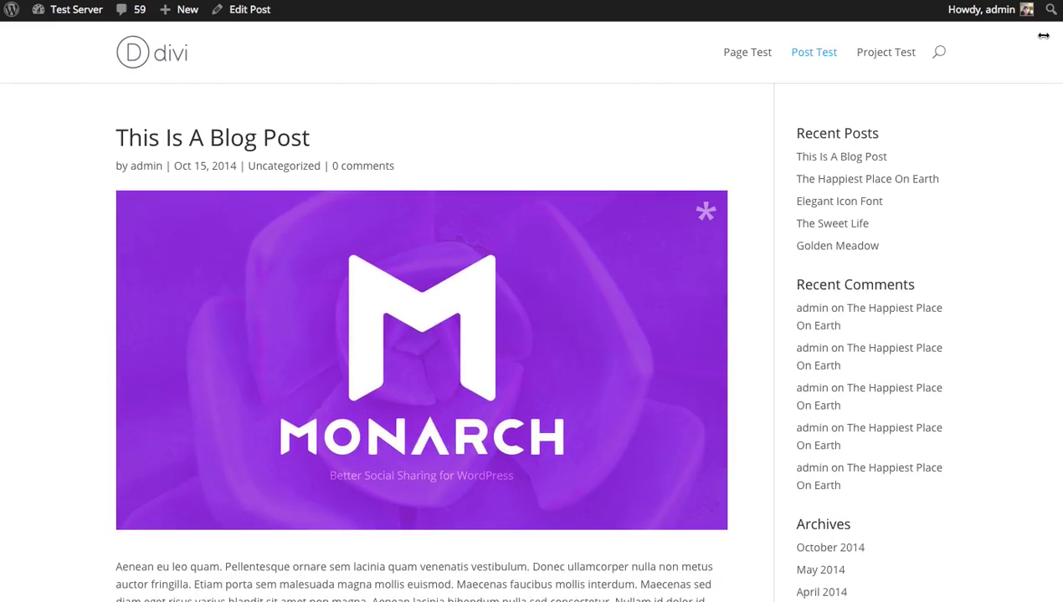
scroll(1048, 128, "down", 3)
scroll(1048, 128, "down", 15)
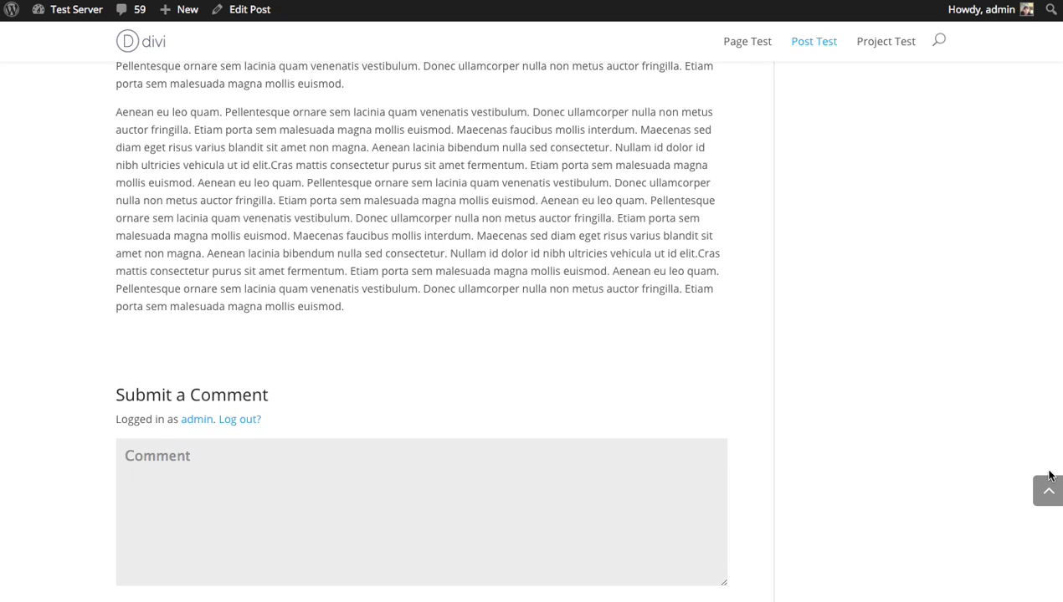
left_click(259, 12)
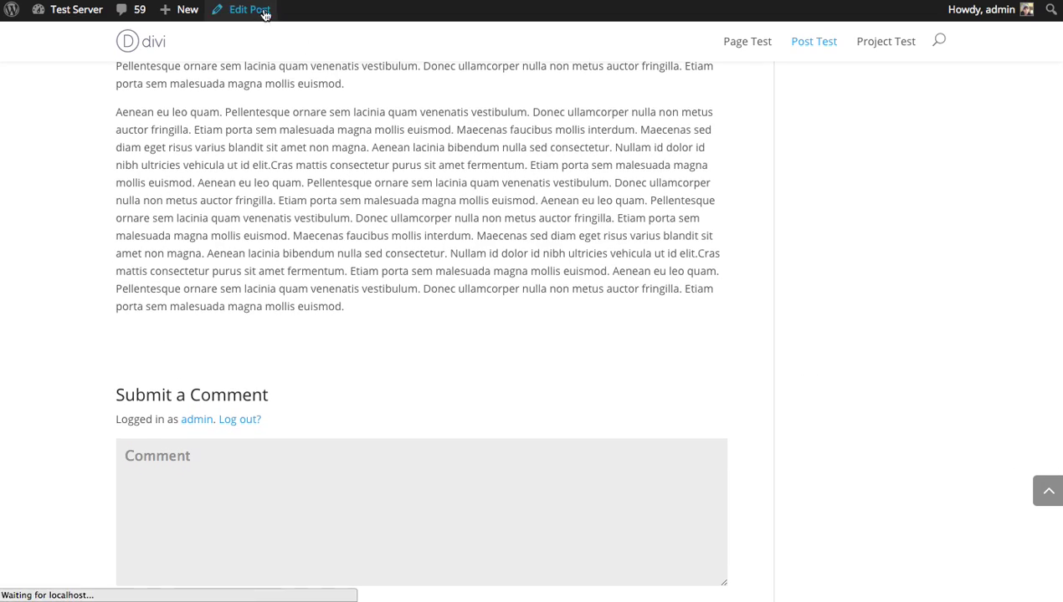
Paste the copied shortcode at the end of the post content, below the two <br> tags and separated by a blank line
scroll(736, 343, "down", 10)
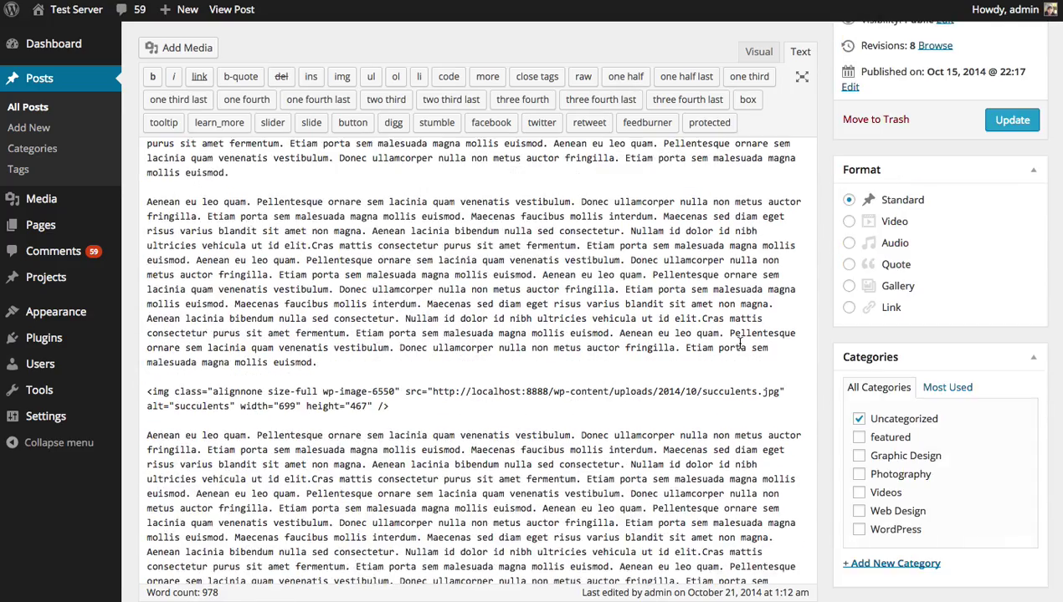
scroll(736, 343, "down", 5)
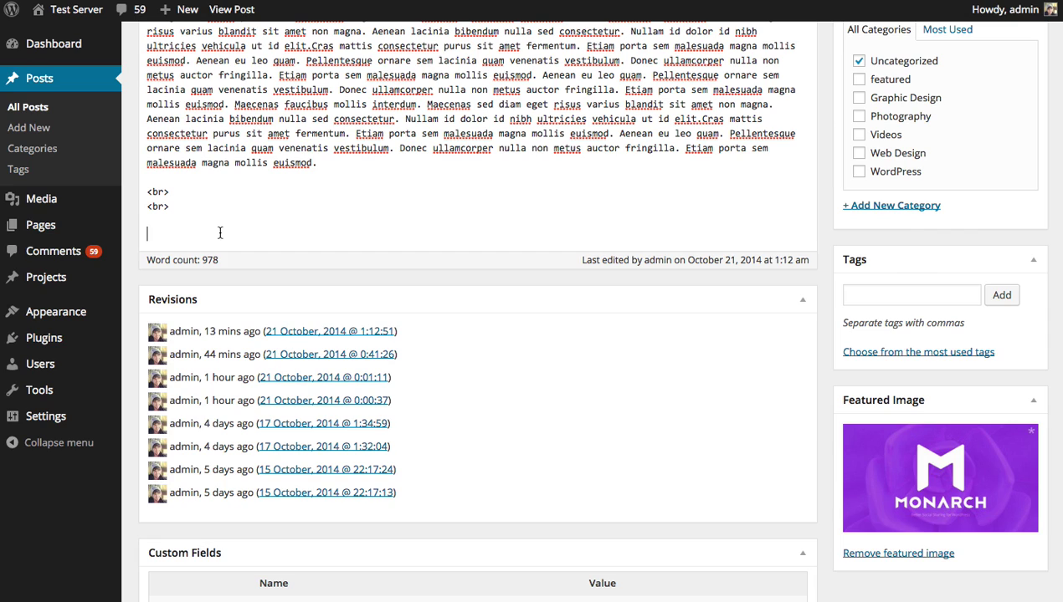
right_click(252, 242)
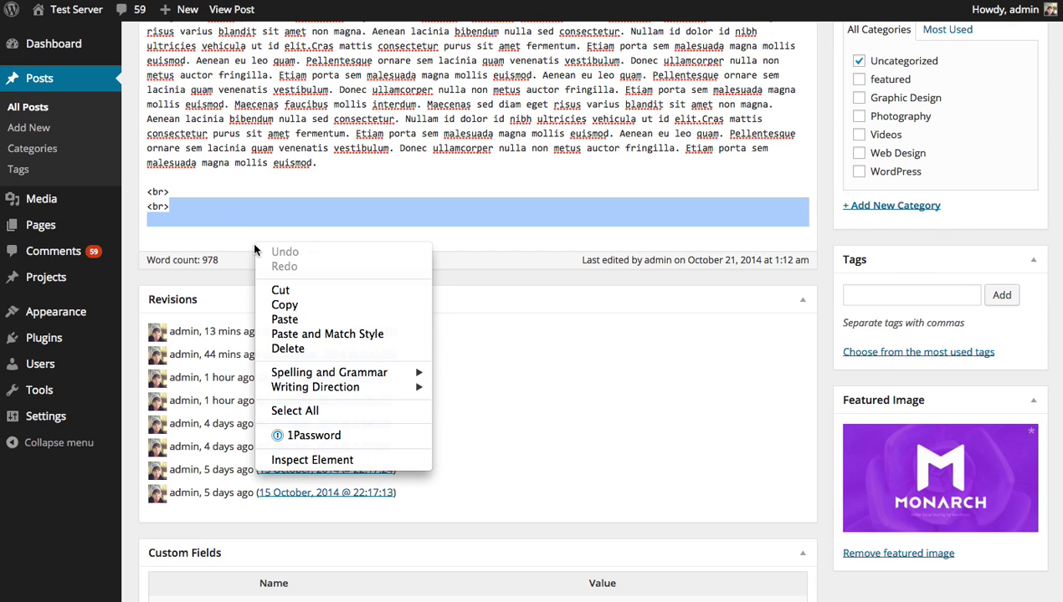
left_click(314, 320)
right_click(187, 223)
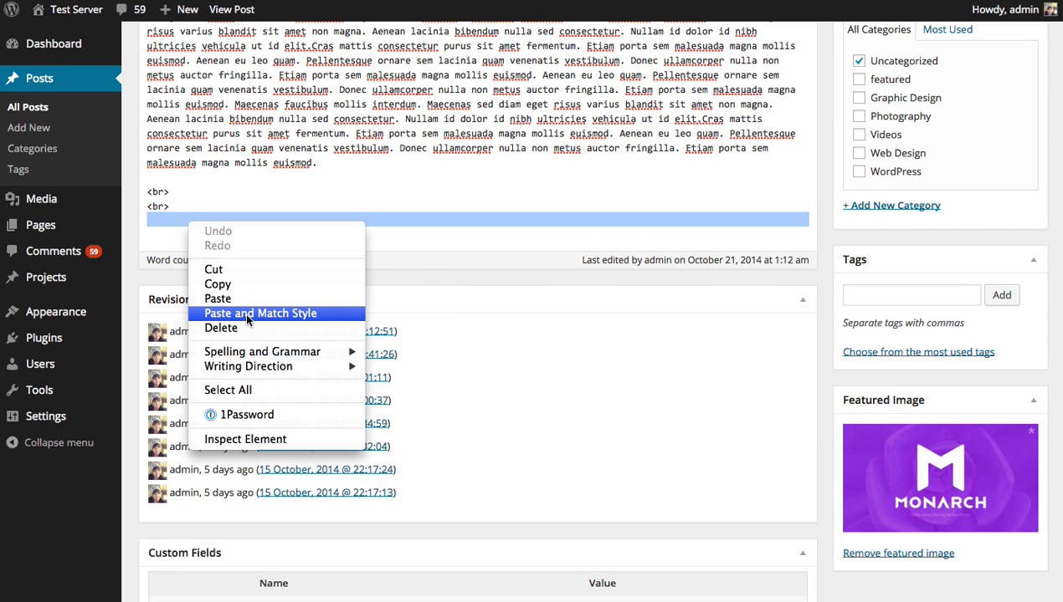
left_click(219, 298)
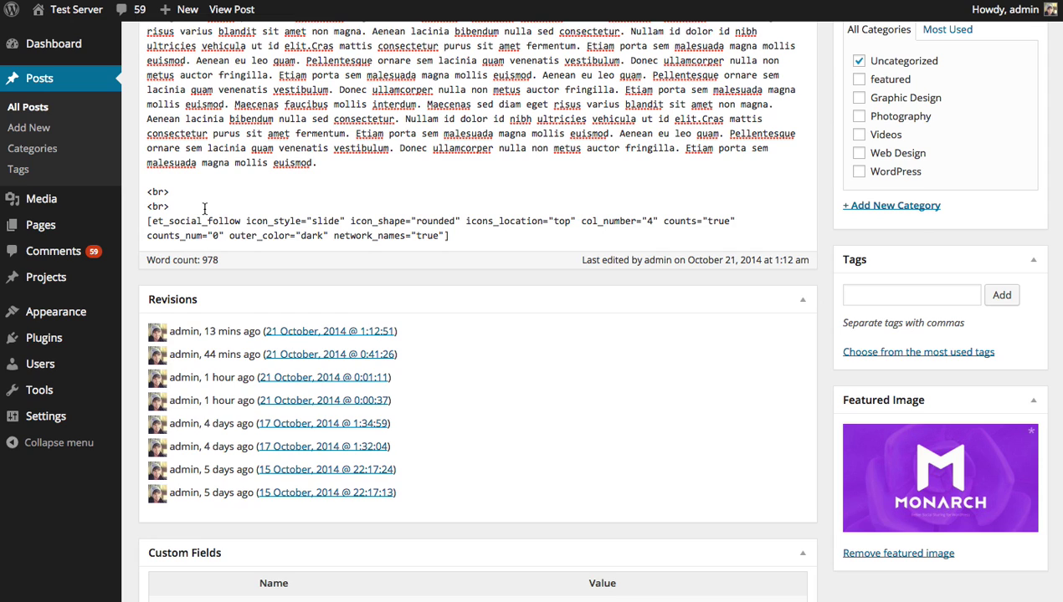
left_click(204, 208)
key("Return")
Update the post and view the follow icons at the end of the published page
scroll(1020, 290, "up", 10)
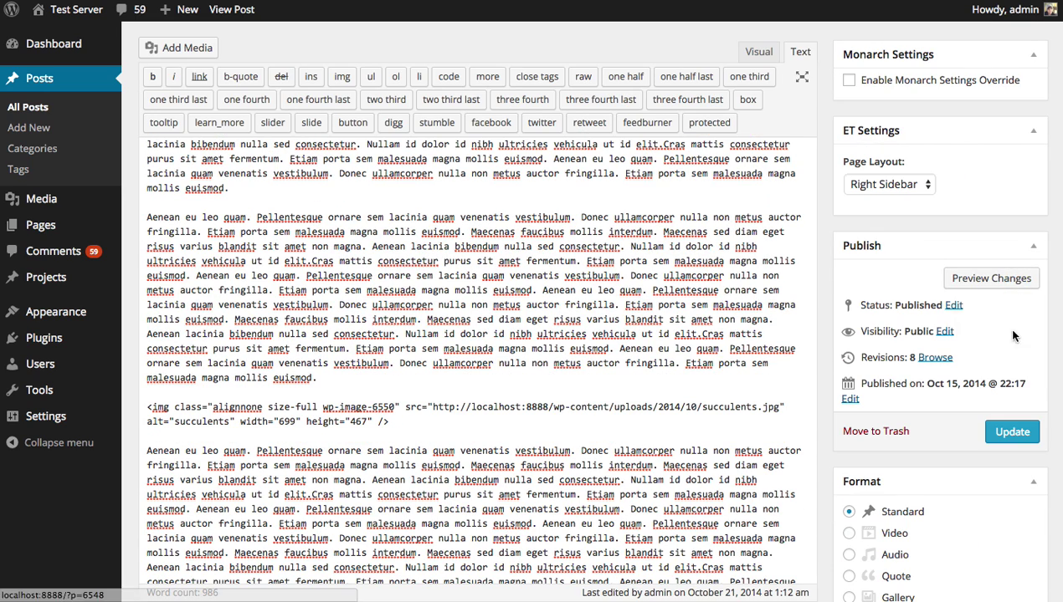
left_click(1002, 433)
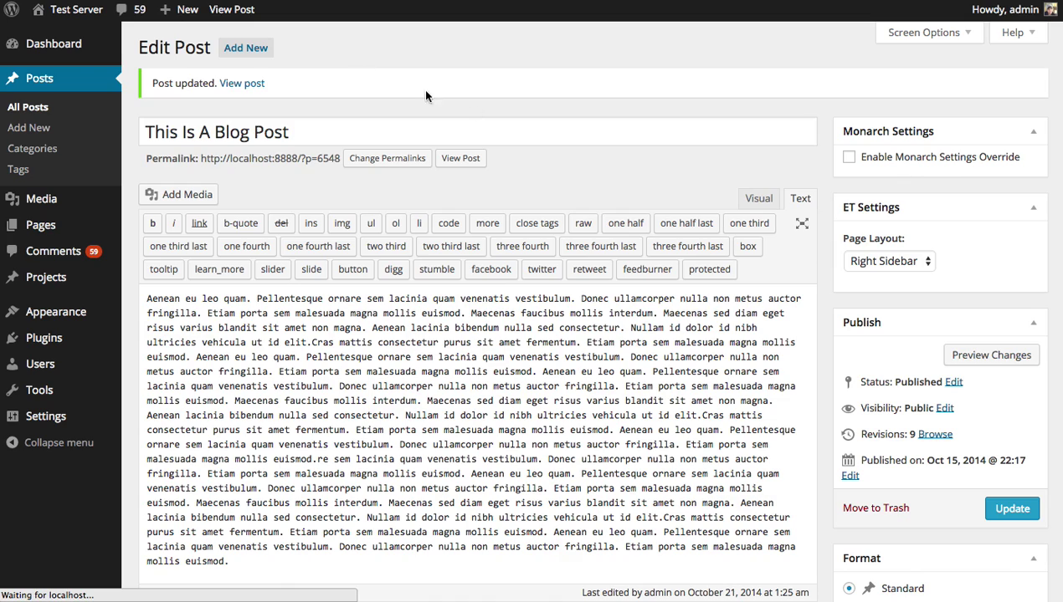
scroll(535, 335, "down", 15)
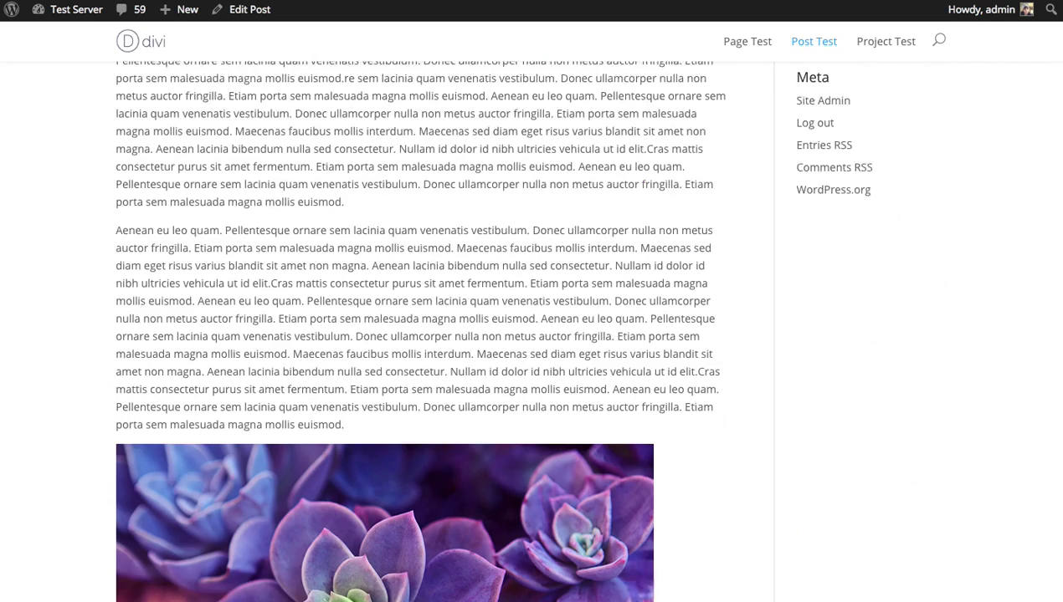
scroll(418, 335, "down", 7)
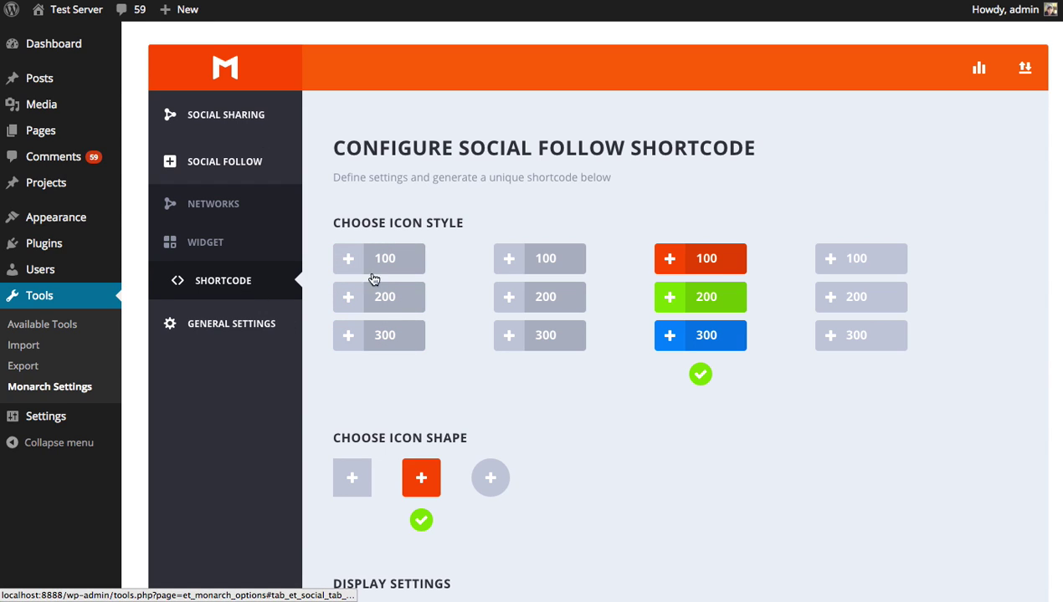
In the Monarch shortcode settings, choose the first icon style (flip) and the circle icon shape
scroll(704, 280, "down", 3)
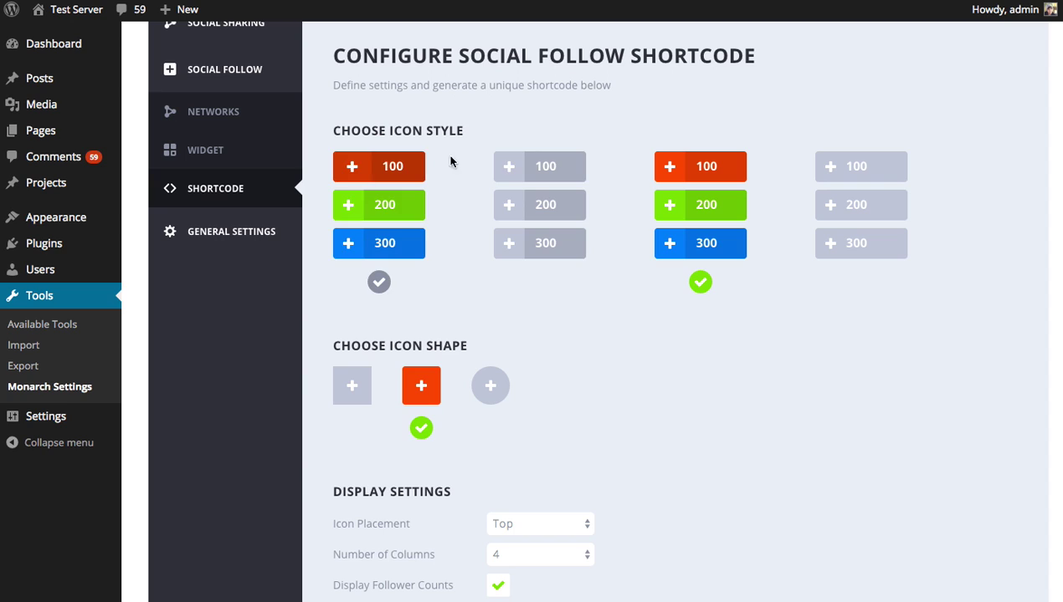
left_click(386, 175)
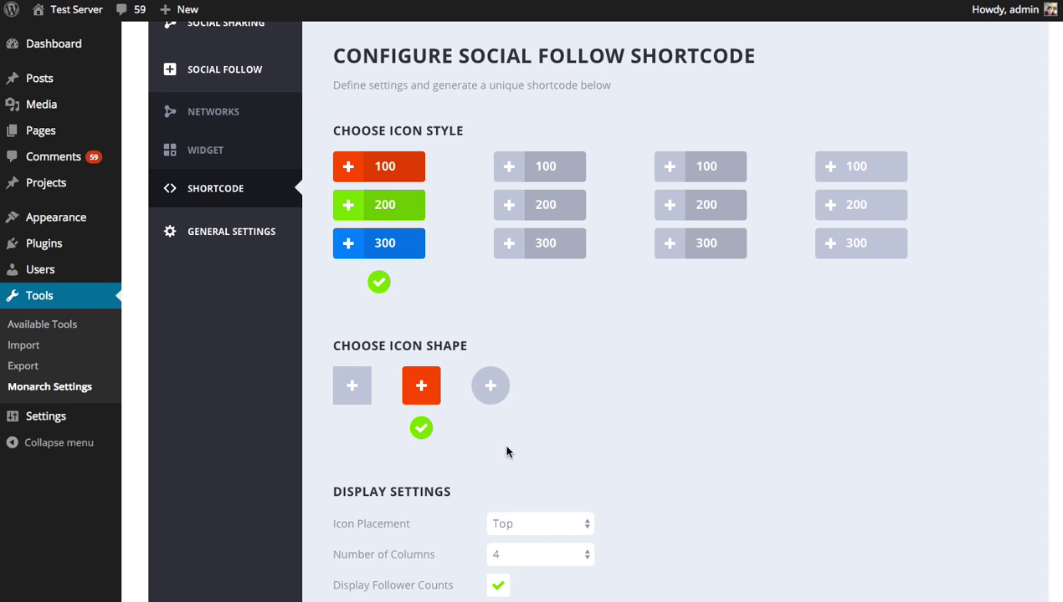
left_click(492, 387)
Clear the old shortcode, generate a new one with the flip style and circle shape, and copy it
scroll(652, 384, "down", 3)
scroll(695, 397, "down", 15)
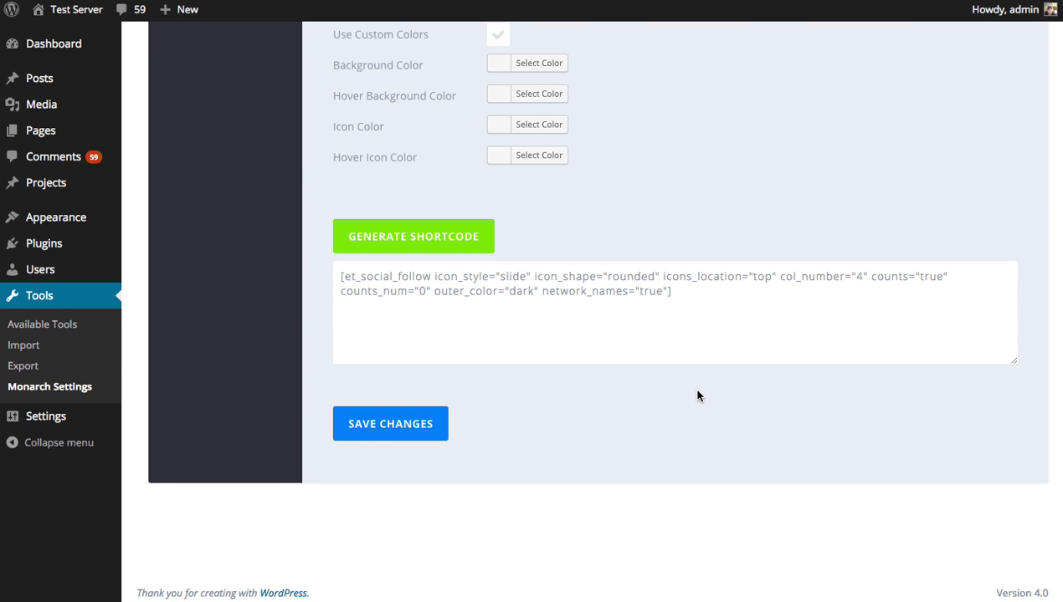
triple_click(754, 332)
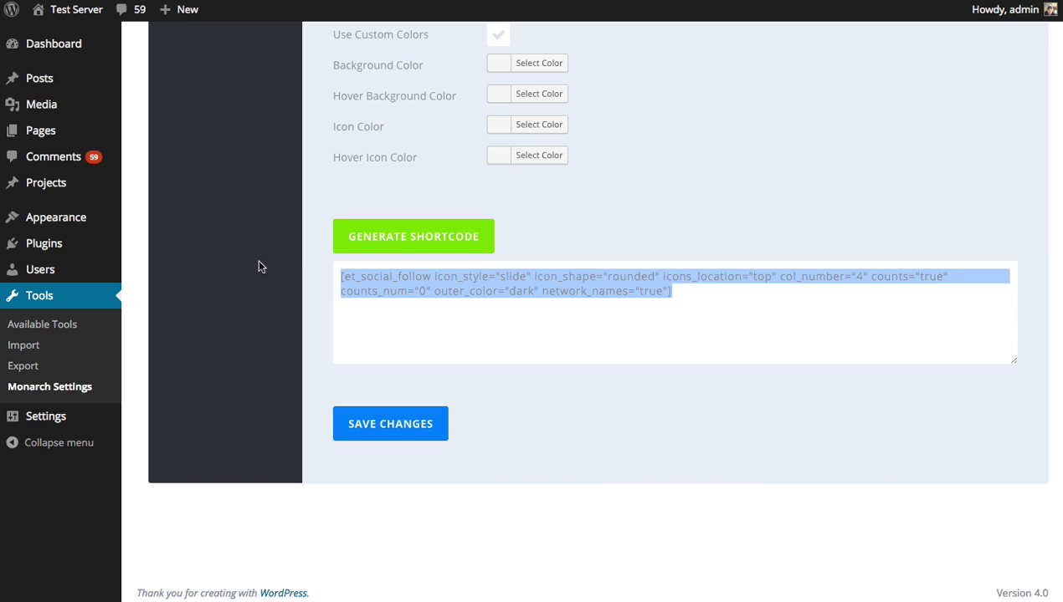
key("BackSpace")
left_click(431, 244)
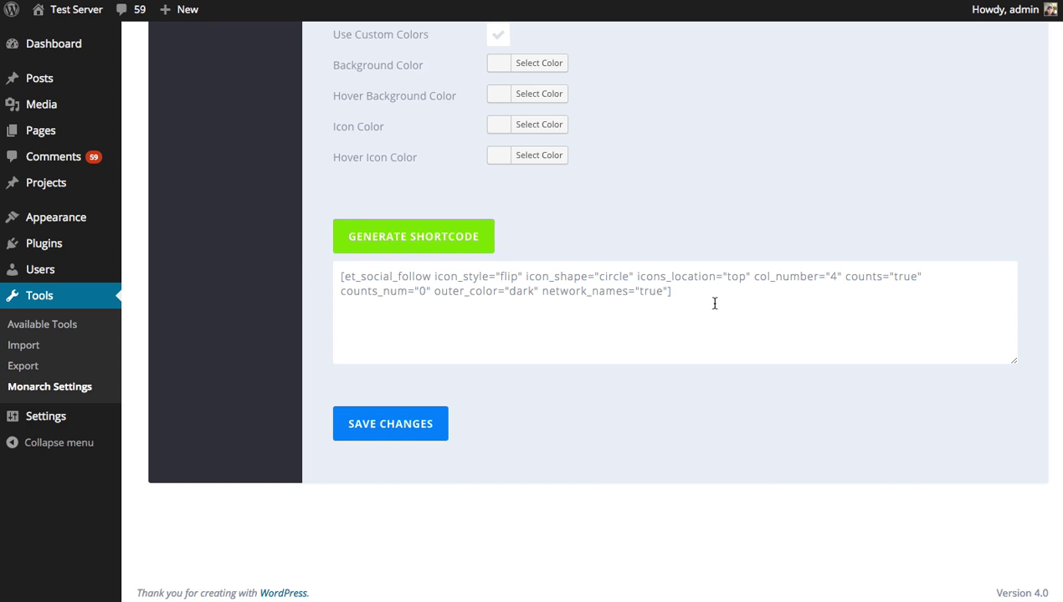
left_click_drag(711, 301, 306, 268)
key("super+c")
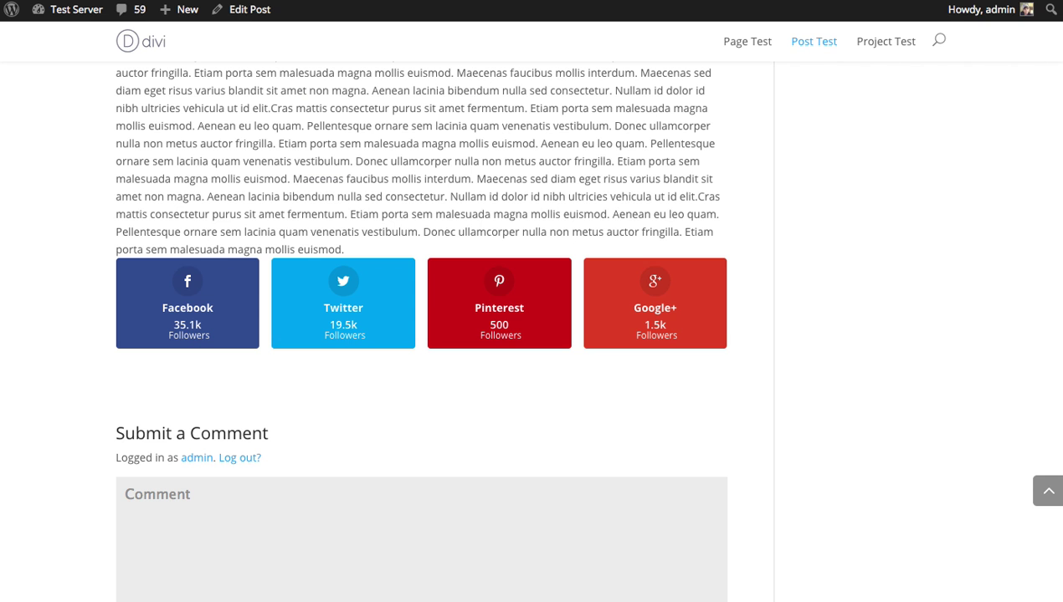
Open the blog post for editing and paste the flip-style shortcode below the slide-style one, separated by a blank line
left_click(249, 10)
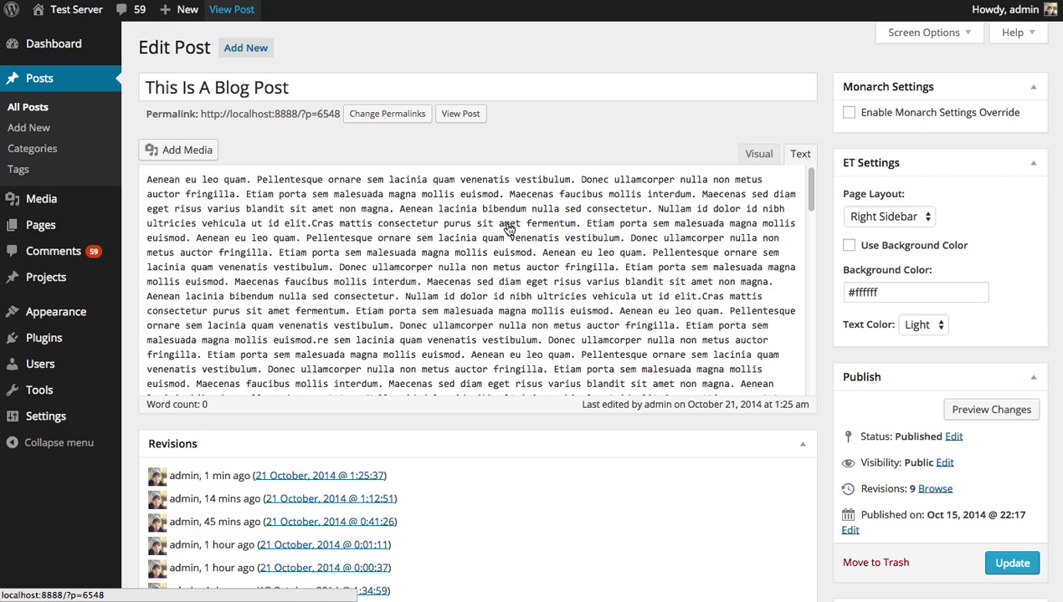
scroll(618, 299, "down", 5)
scroll(618, 297, "down", 10)
scroll(567, 287, "up", 3)
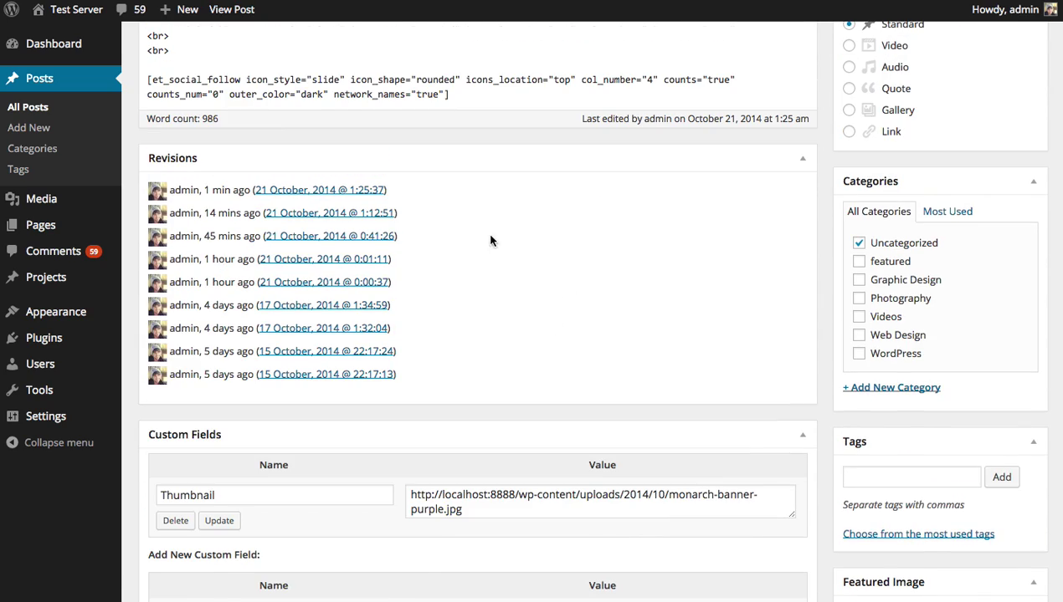
key("Return")
key("Return")
key("super+v")
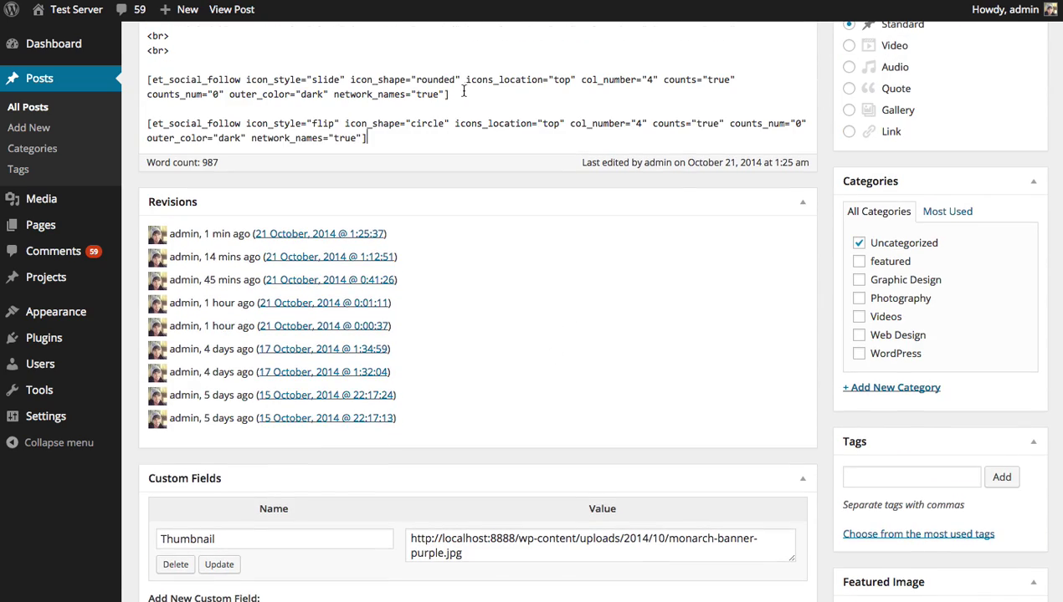
Update the post and view both sets of follow icons on the published page
scroll(1027, 263, "up", 10)
left_click(1013, 432)
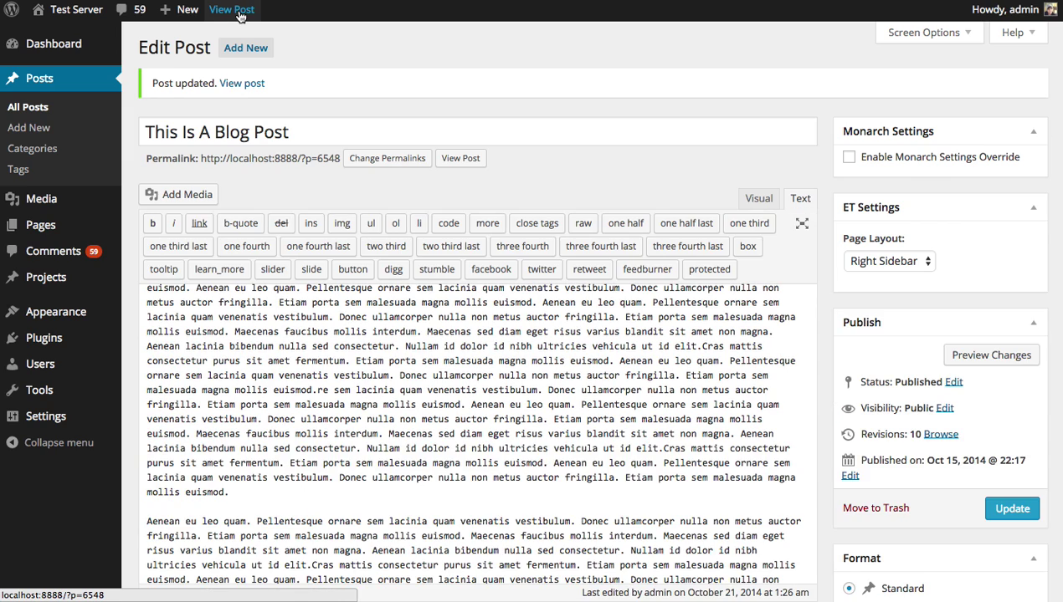
left_click(238, 11)
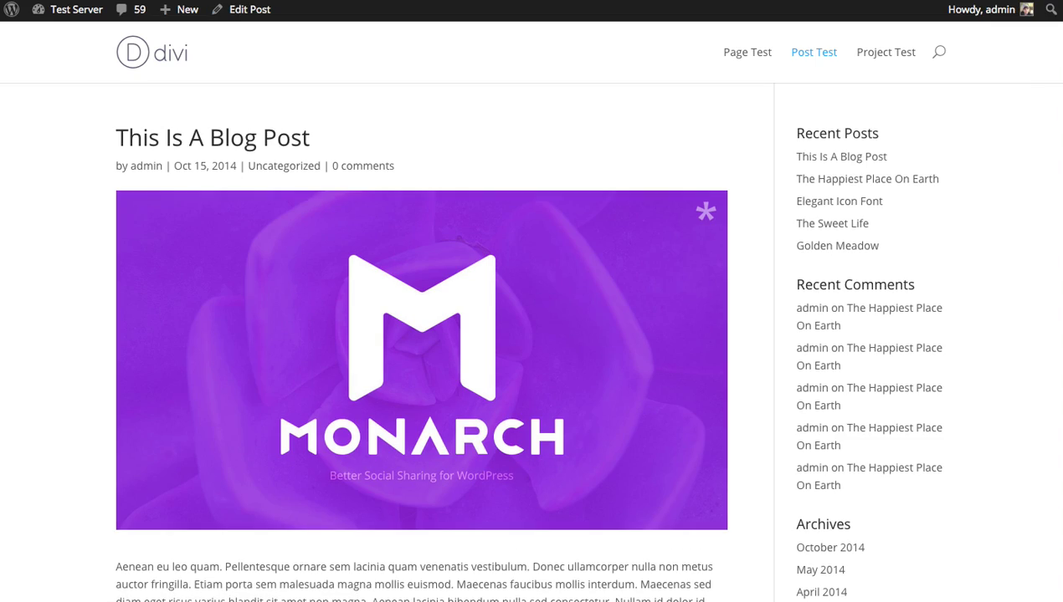
scroll(1053, 47, "down", 8)
scroll(418, 335, "down", 4)
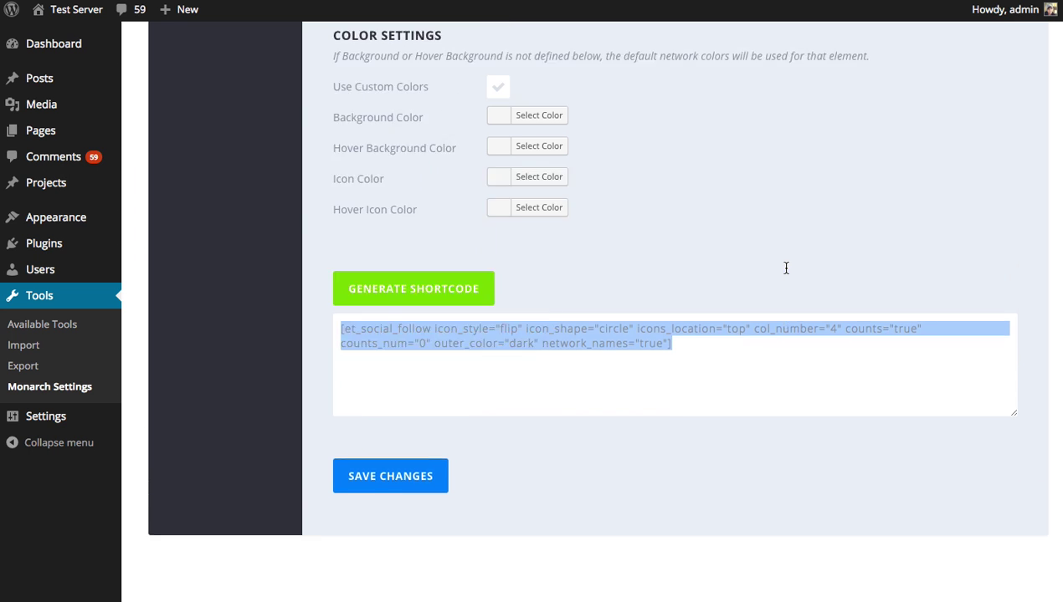
Set the shortcode's icon placement to Left and its number of columns to 2 in the Monarch display settings
scroll(785, 268, "up", 8)
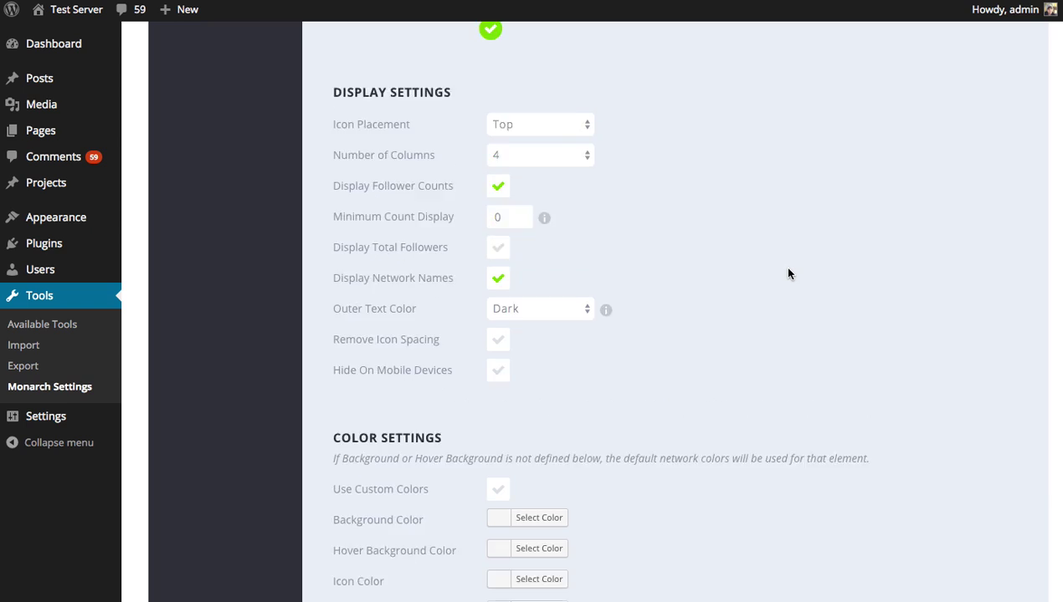
scroll(795, 284, "down", 3)
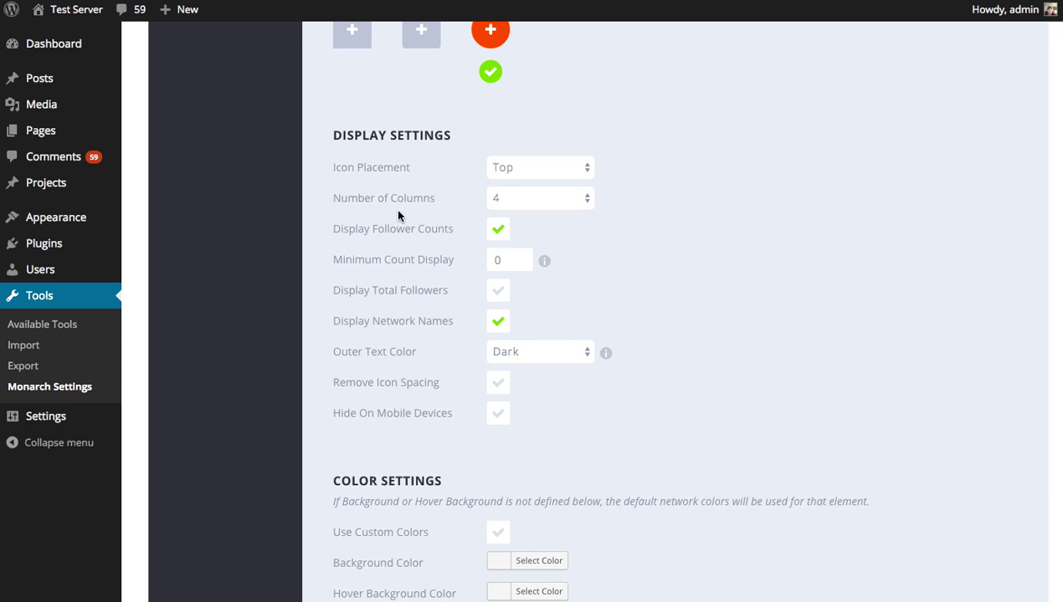
left_click(516, 167)
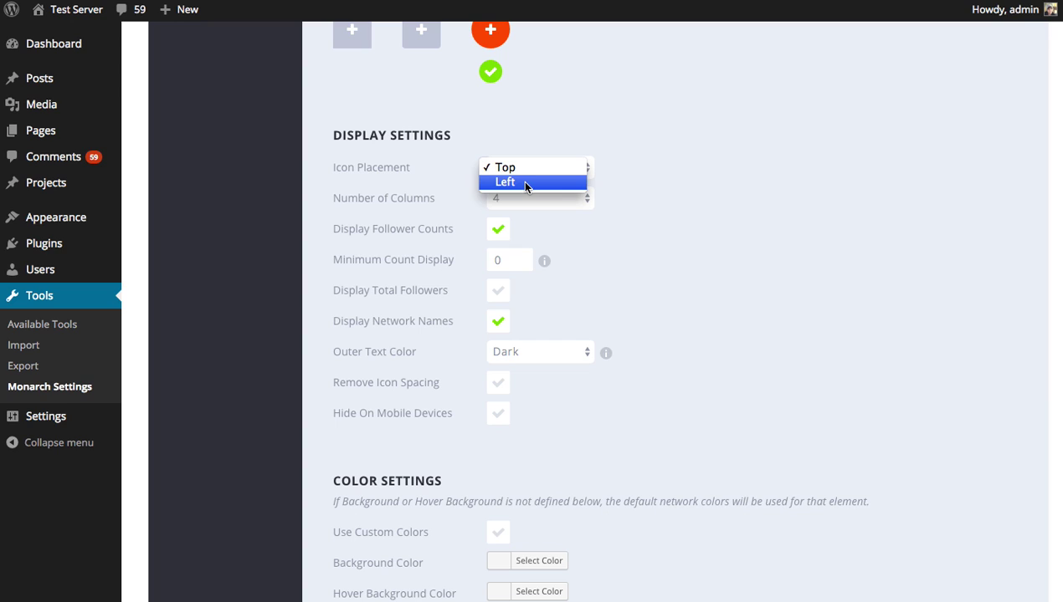
left_click(816, 140)
left_click(562, 168)
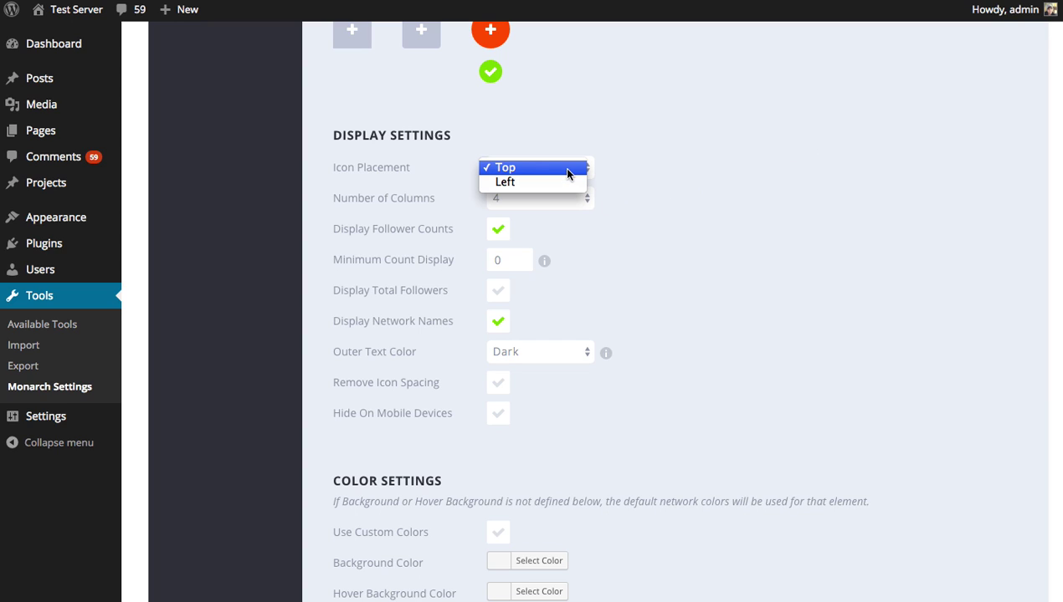
left_click(532, 189)
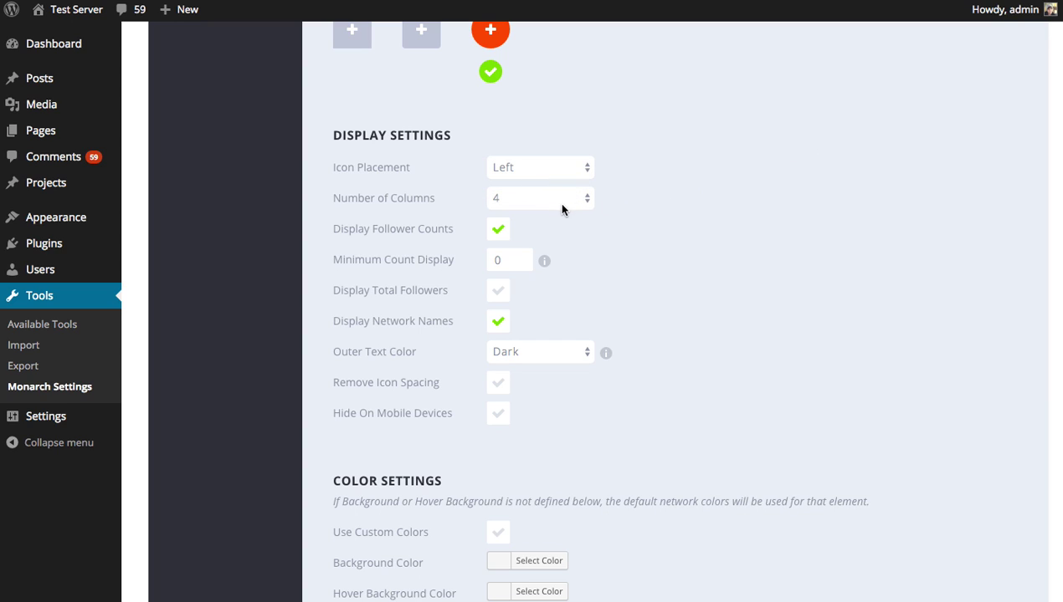
left_click(558, 202)
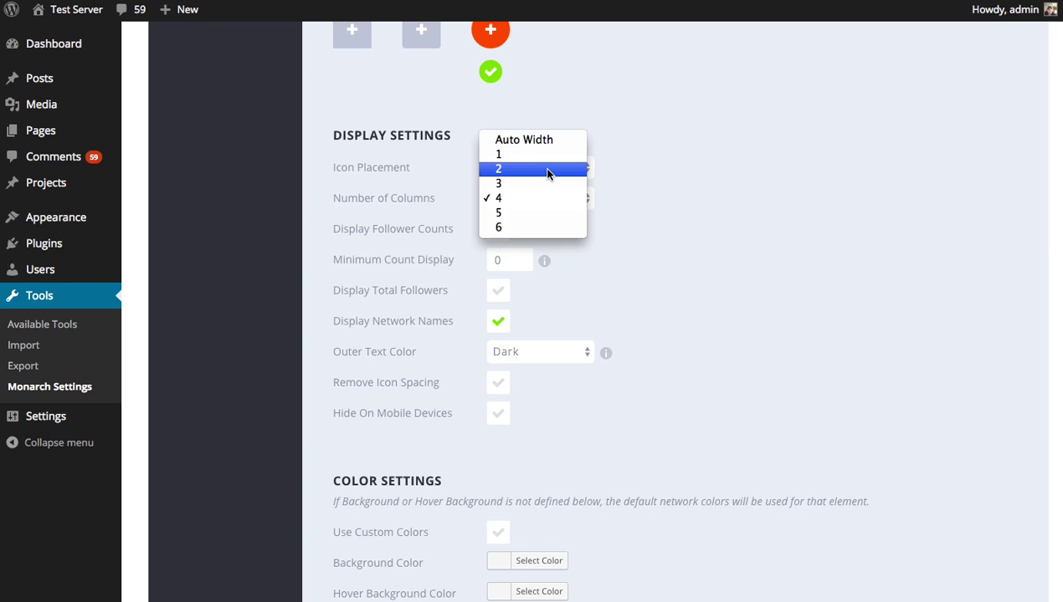
left_click(553, 168)
scroll(678, 241, "down", 6)
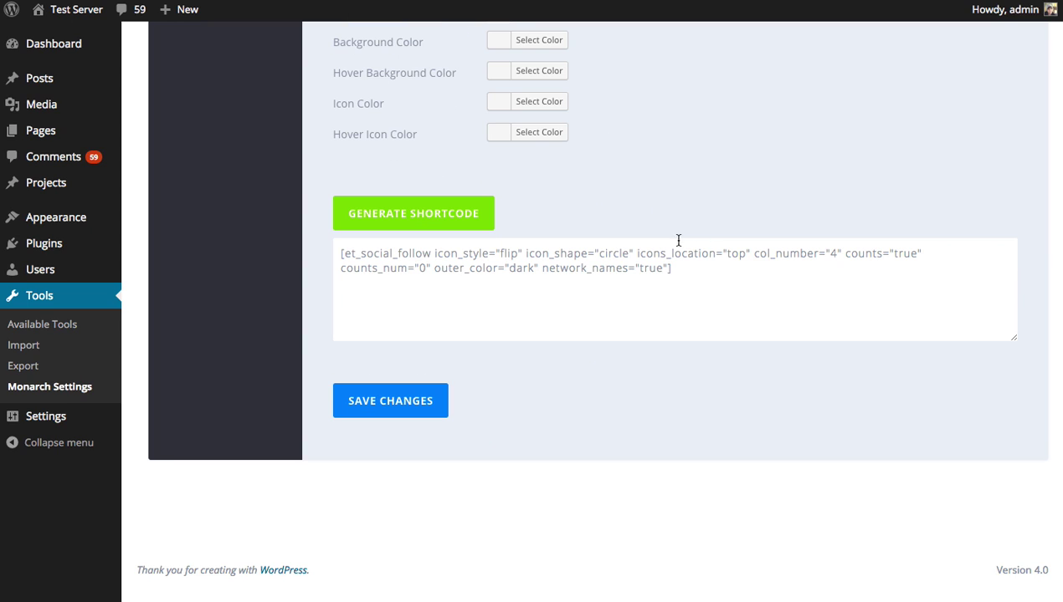
Clear the old shortcode, generate a new one with left icon placement and two columns, and copy it
left_click(741, 292)
key("ctrl+a")
key("BackSpace")
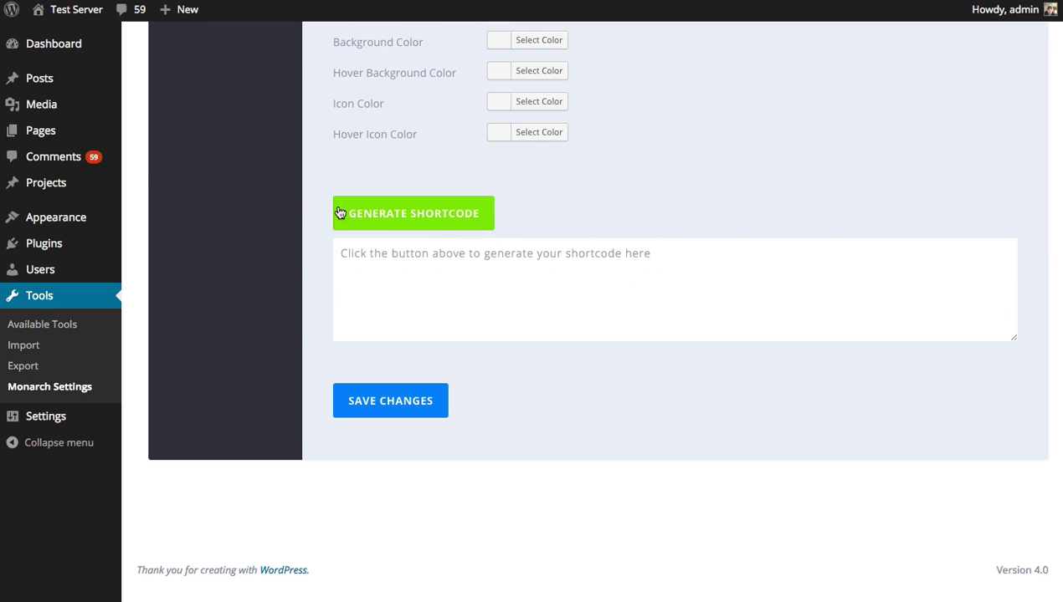
left_click(438, 227)
left_click_drag(728, 284, 308, 250)
key("ctrl+c")
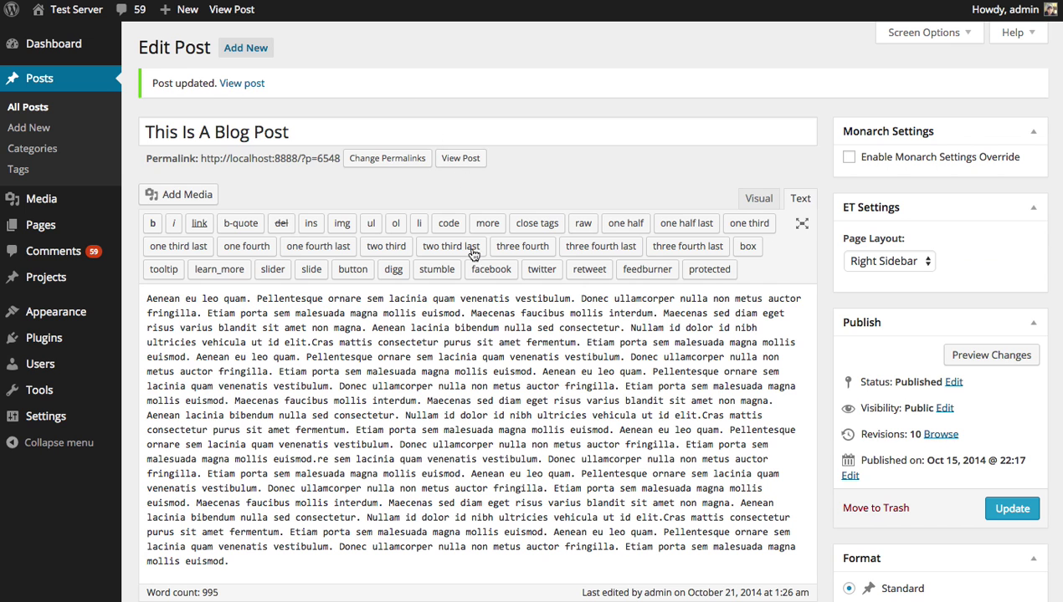
Replace the shortcodes at the end of the post with the copied left-placement one, update the post, and reload the published page
scroll(474, 318, "down", 10)
left_click_drag(398, 496, 92, 442)
key("ctrl+v")
scroll(721, 242, "up", 10)
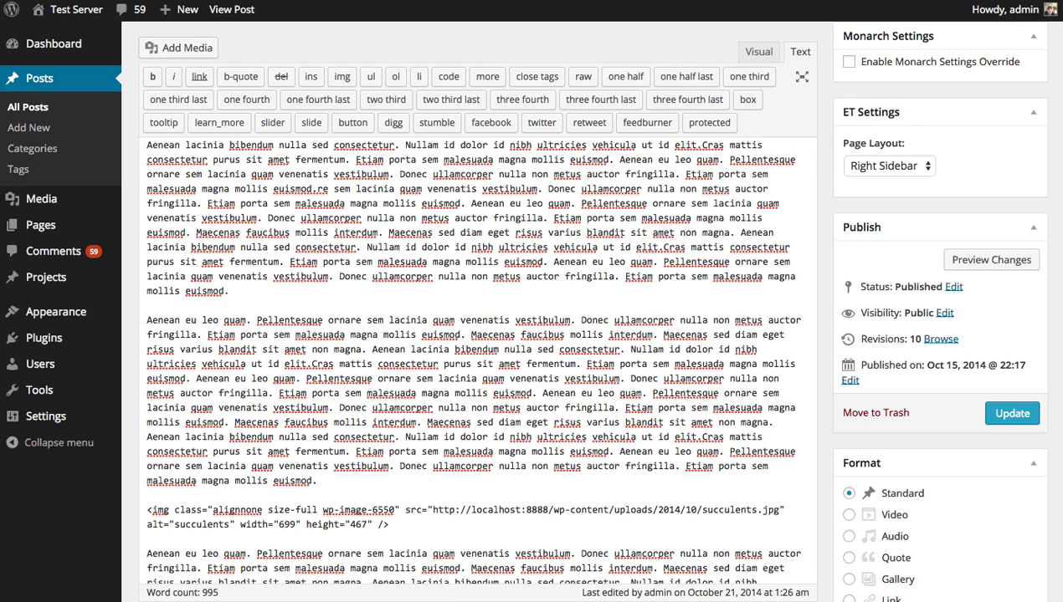
left_click(1012, 414)
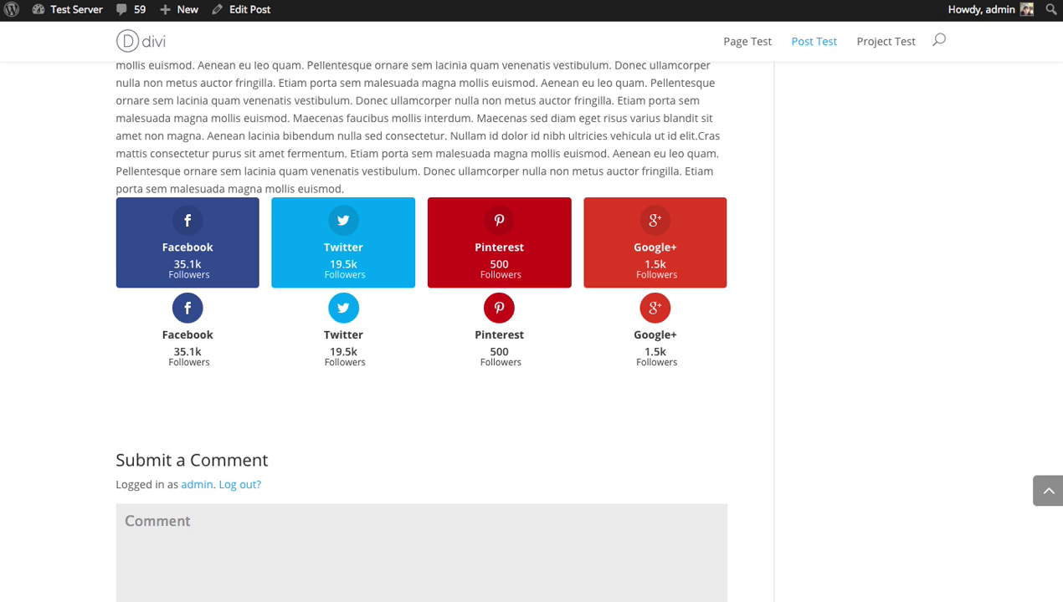
key("super+r")
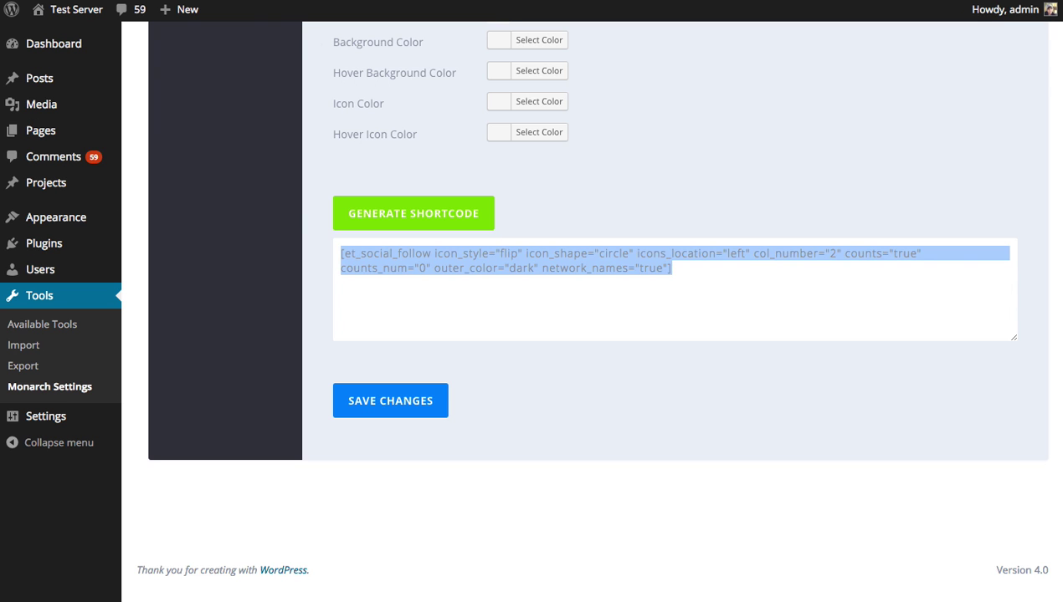
Choose the rounded icon shape, turn off Display Follower Counts, and turn on Display Total Followers
scroll(645, 292, "up", 10)
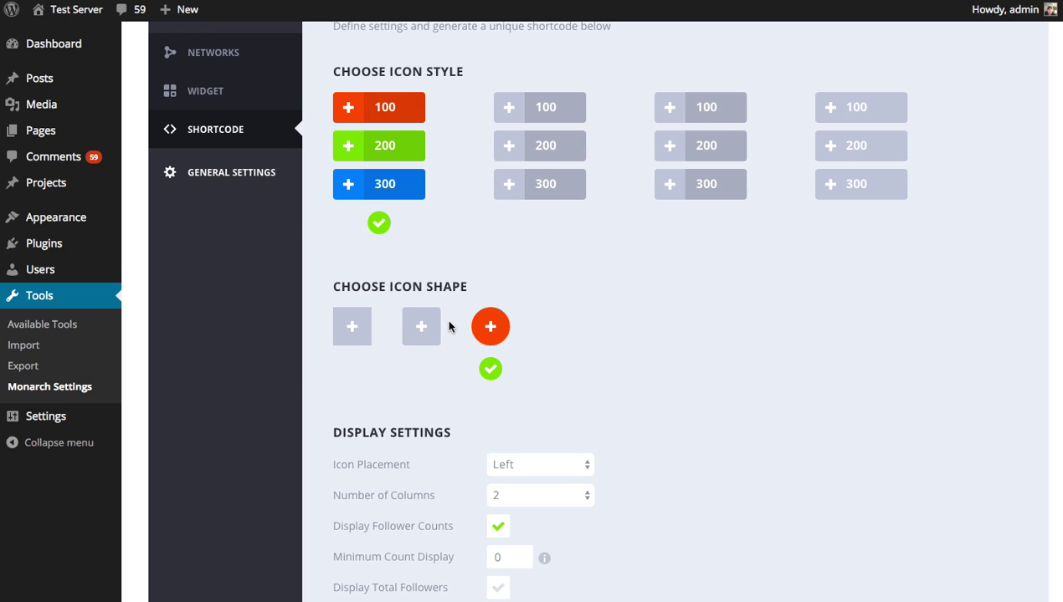
left_click(421, 327)
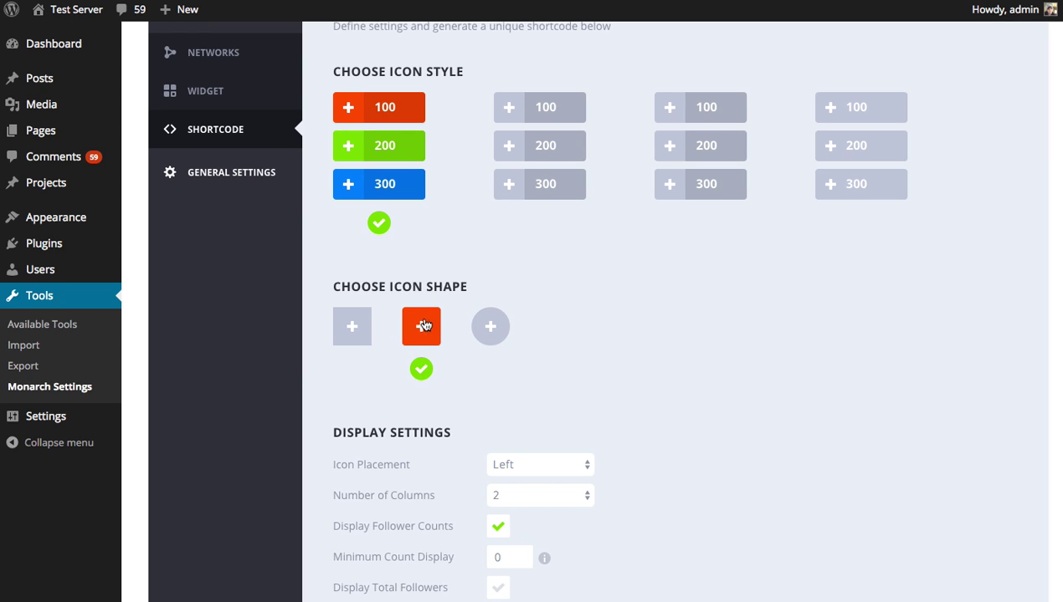
scroll(703, 372, "down", 3)
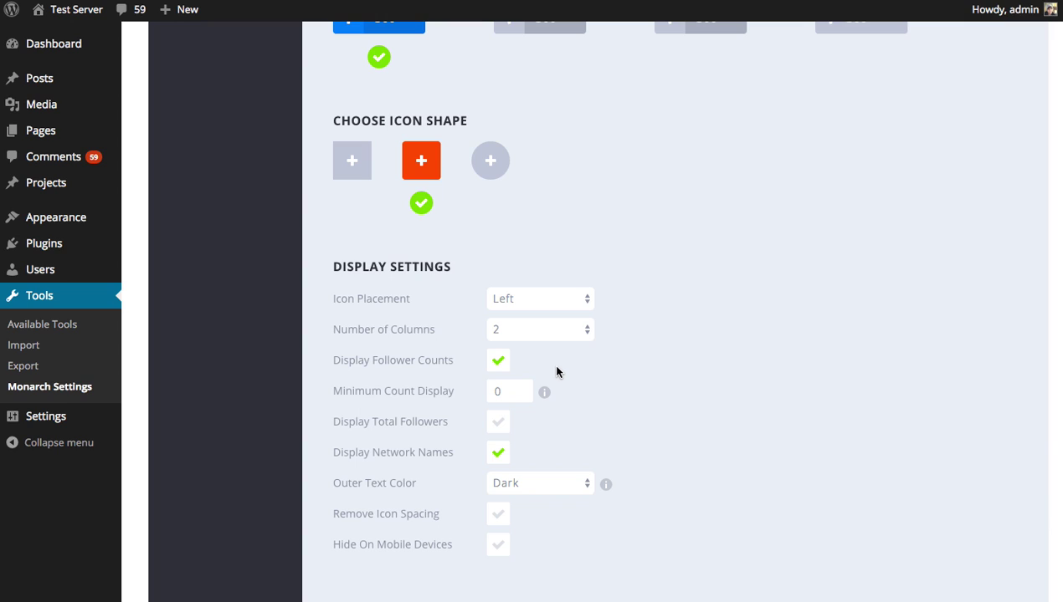
left_click(498, 365)
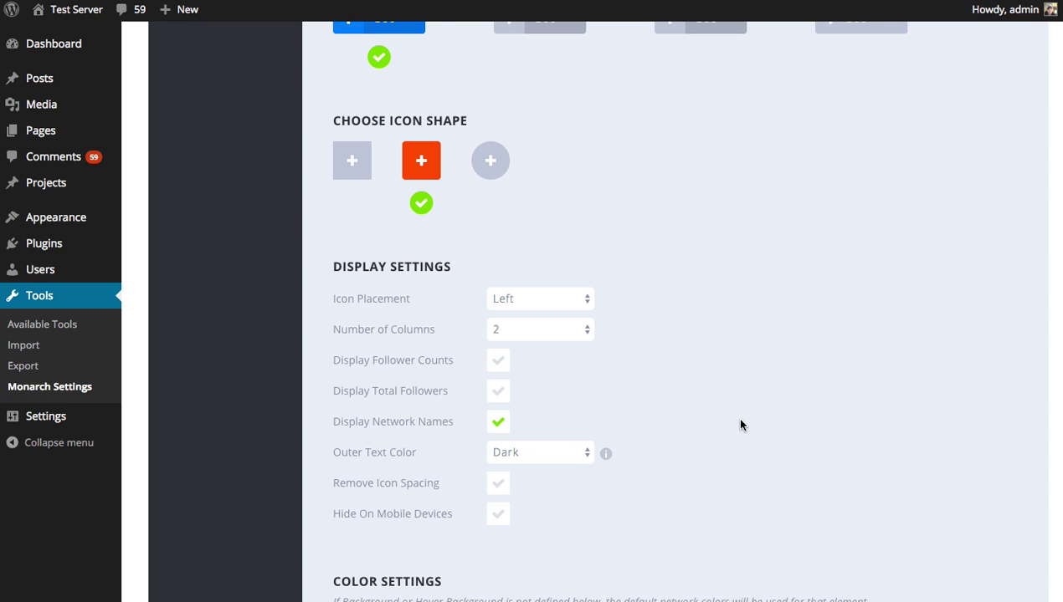
left_click(501, 393)
Clear the old shortcode, generate one with rounded icons and the total follower count, and copy it
scroll(792, 434, "down", 10)
left_click_drag(737, 293, 204, 249)
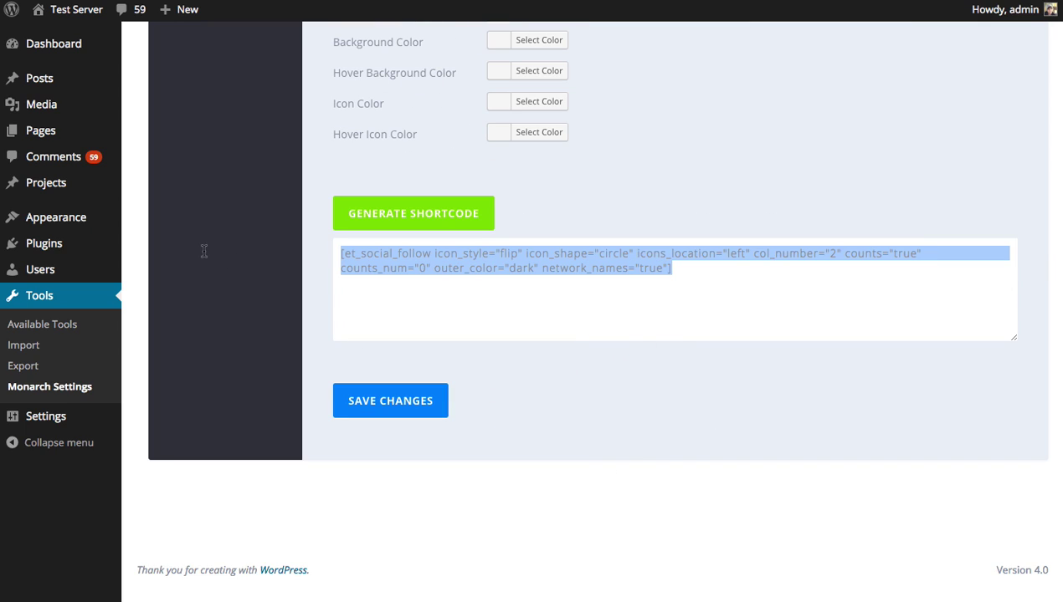
key("BackSpace")
left_click(364, 224)
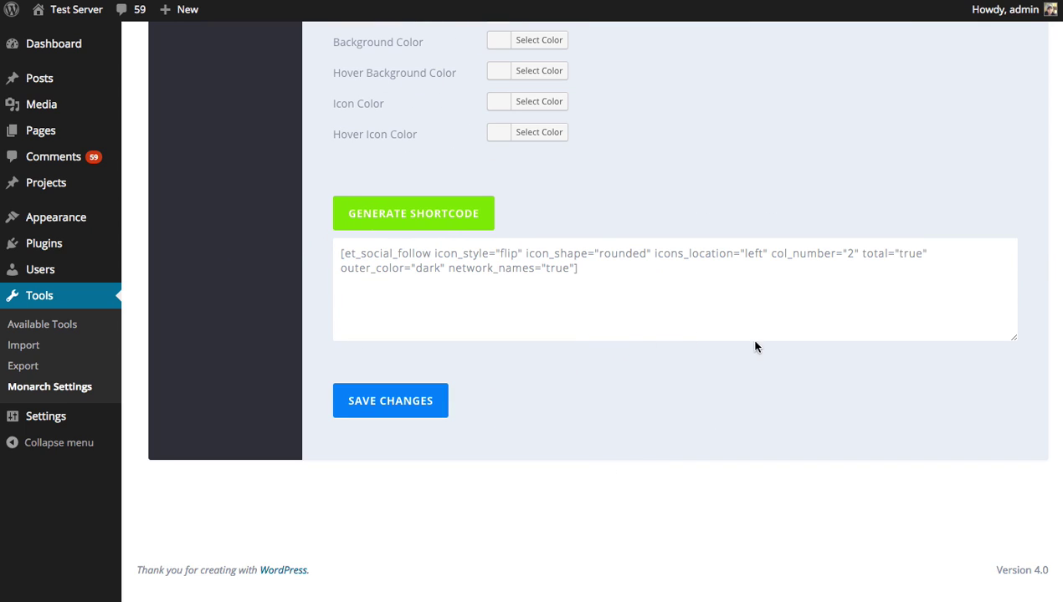
left_click_drag(754, 346, 282, 253)
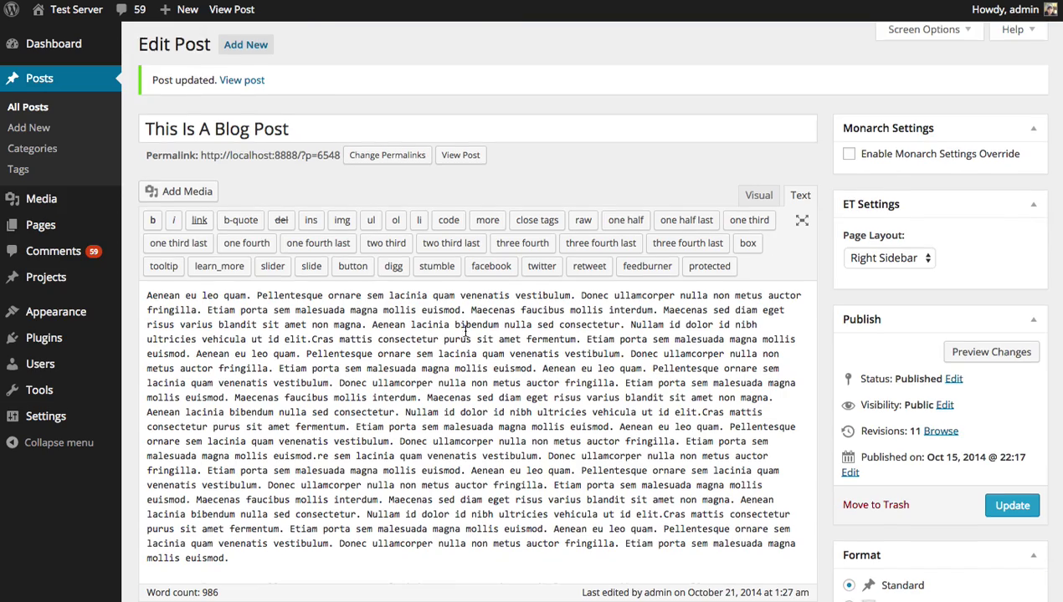
Replace the circle-shape shortcode at the end of the post with the rounded, total-followers one and update the post
scroll(365, 446, "down", 10)
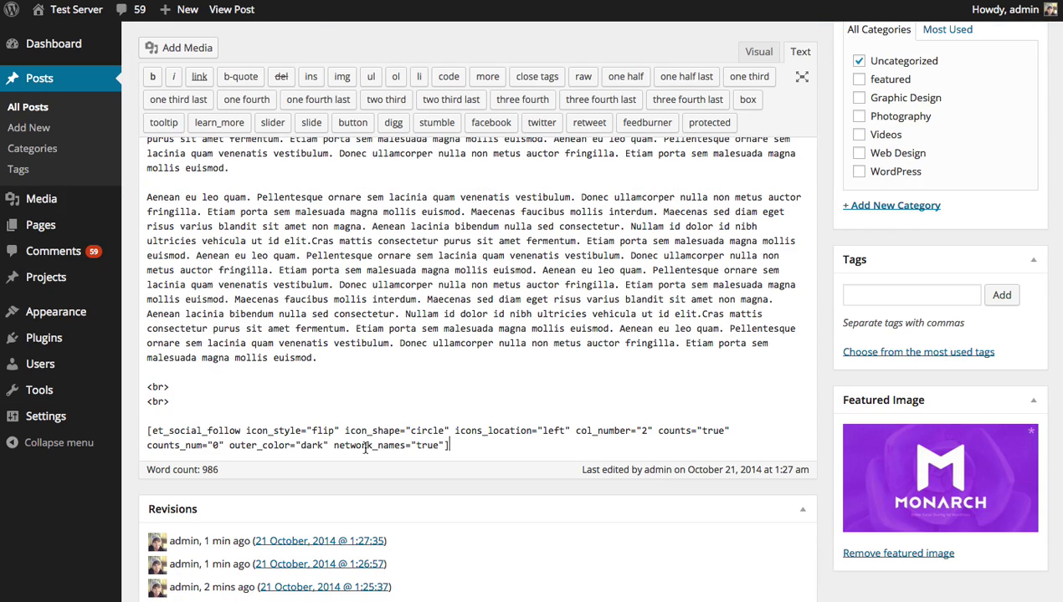
left_click_drag(450, 445, 146, 431)
type("[et_social_follow icon_style=\"flip\" icon_shape=\"rounded\" icons_location=\"left\" col_number=\"2\" counts=\"true\" outer_color=\"dark\" network_names=\"true\"]")
scroll(806, 243, "up", 10)
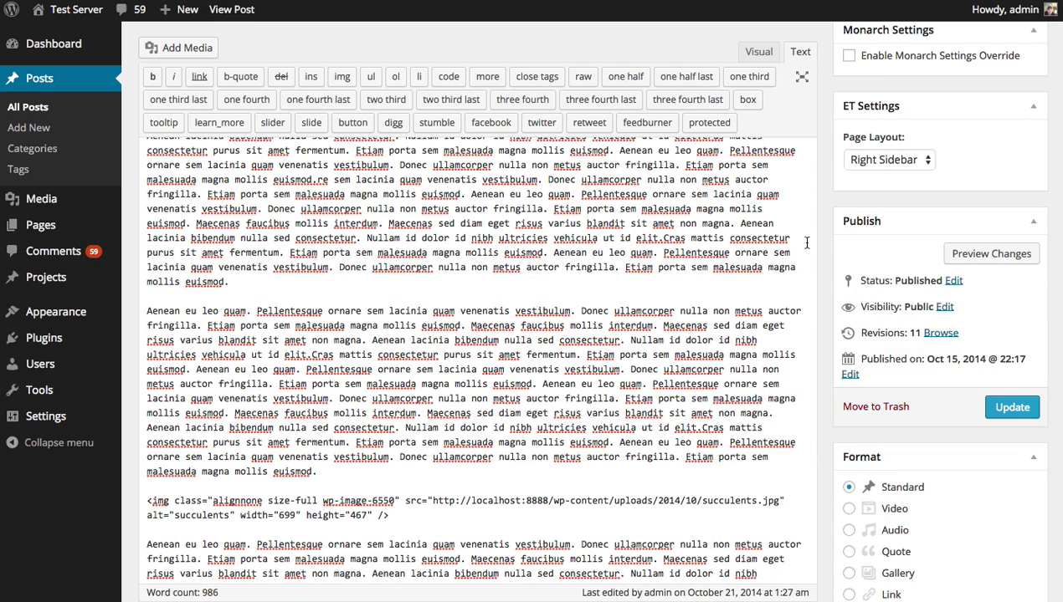
left_click(1011, 407)
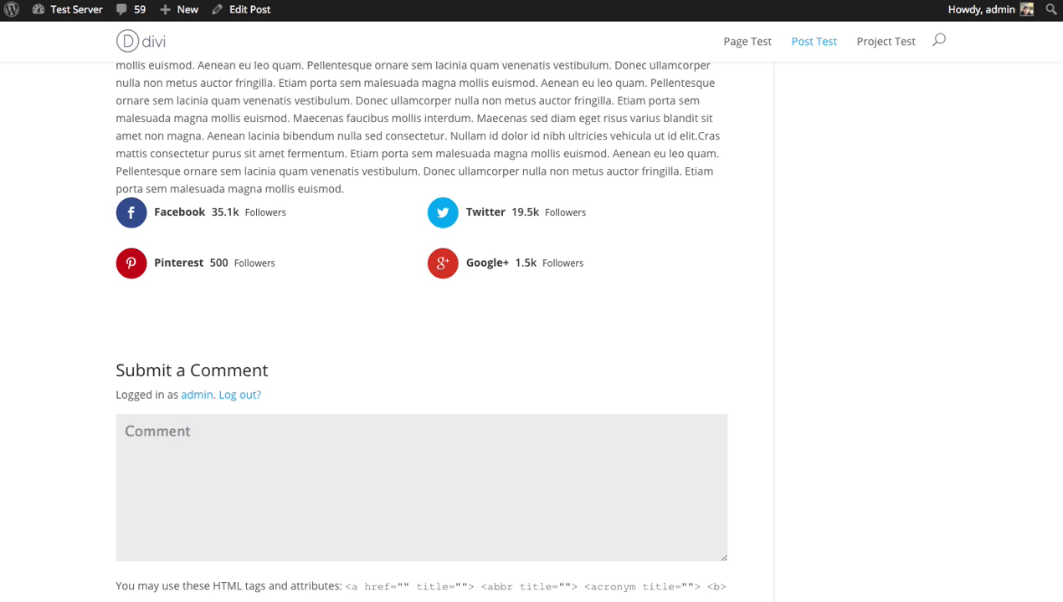
Reload the published post and check the total follows count above the rounded follow icons
key("ctrl+r")
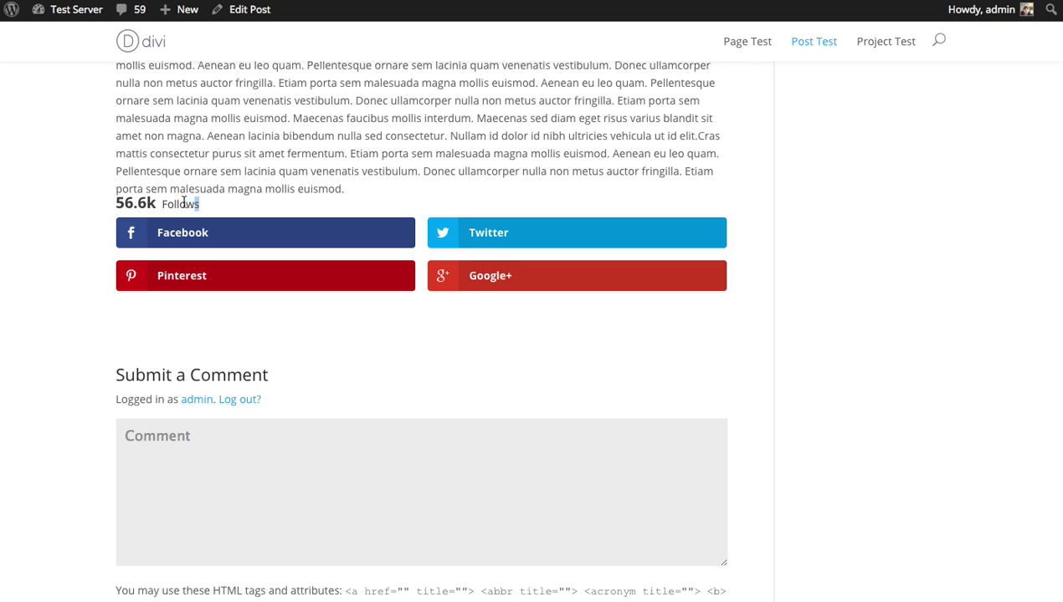
left_click_drag(200, 205, 114, 210)
left_click(85, 208)
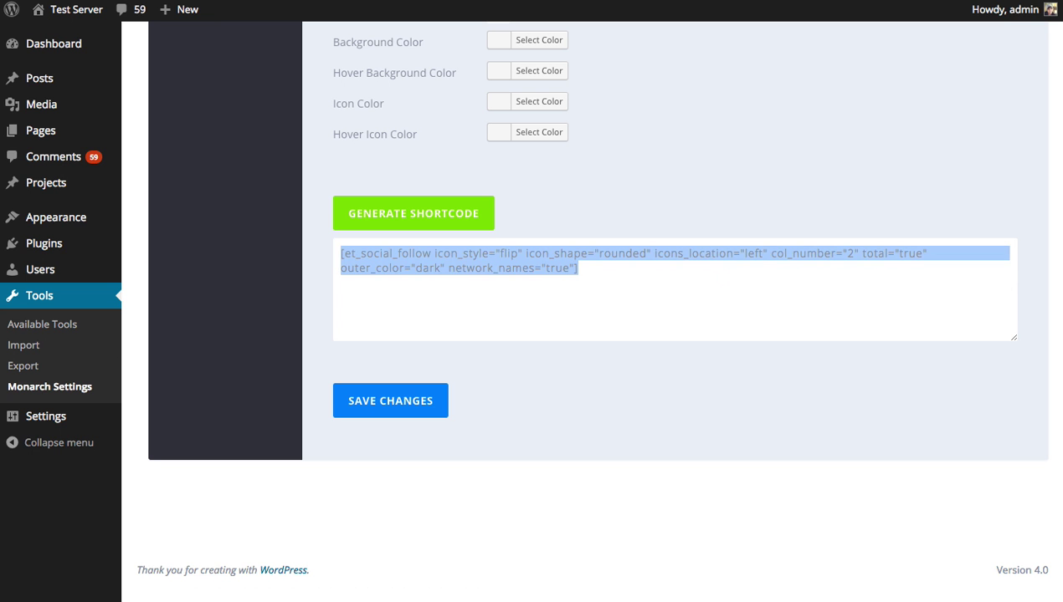
Turn on Remove Icon Spacing in the shortcode's display settings
scroll(790, 162, "up", 3)
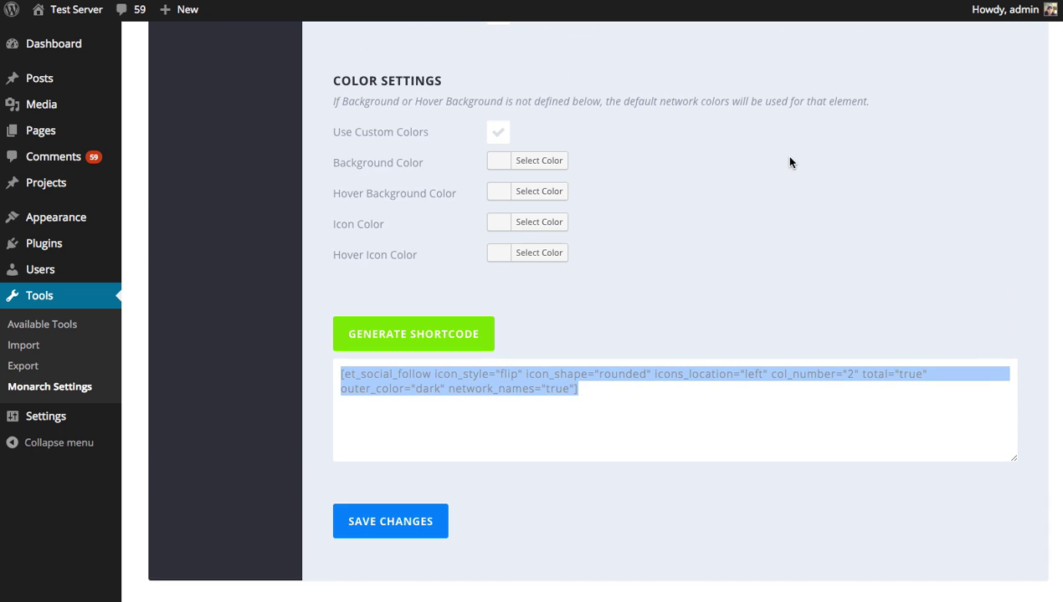
scroll(790, 162, "up", 10)
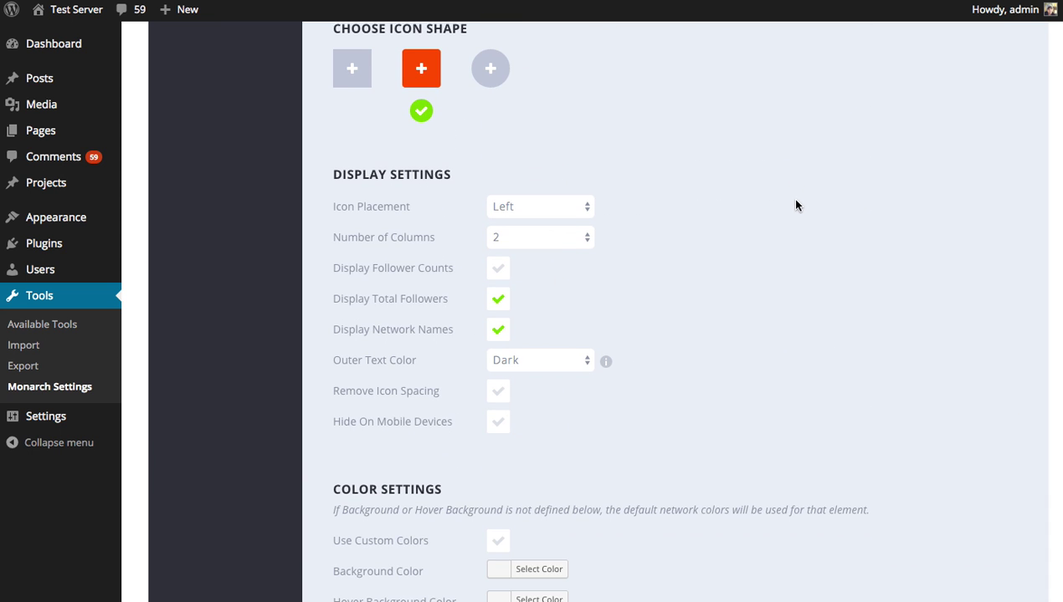
scroll(796, 205, "down", 1)
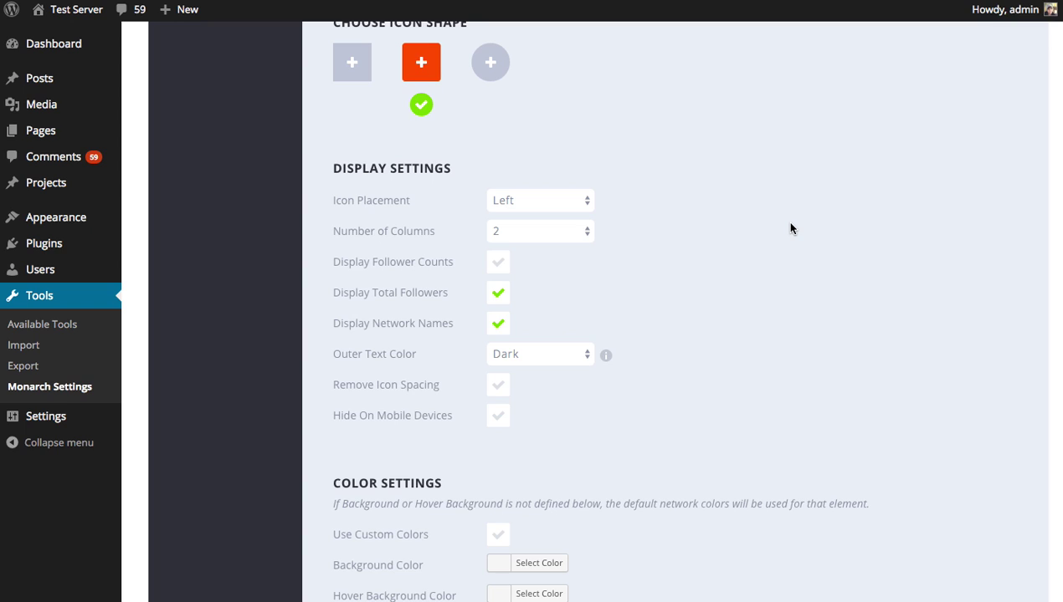
left_click(499, 386)
left_click(500, 389)
Clear the old shortcode, generate a new one with icon spacing removed, and copy it
scroll(586, 402, "down", 10)
left_click(411, 291)
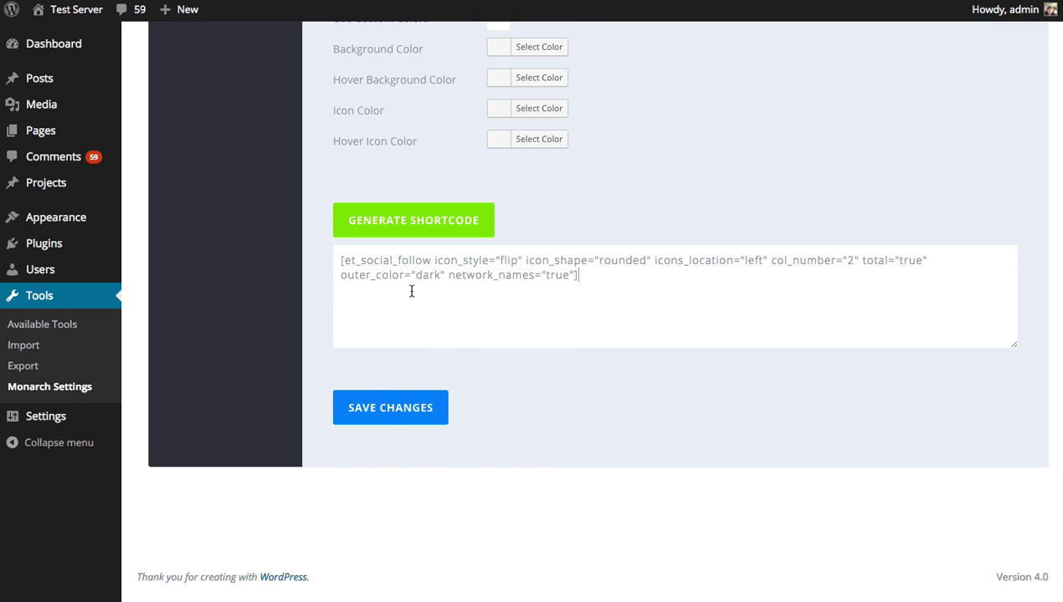
key("ctrl+a")
key("BackSpace")
left_click(429, 228)
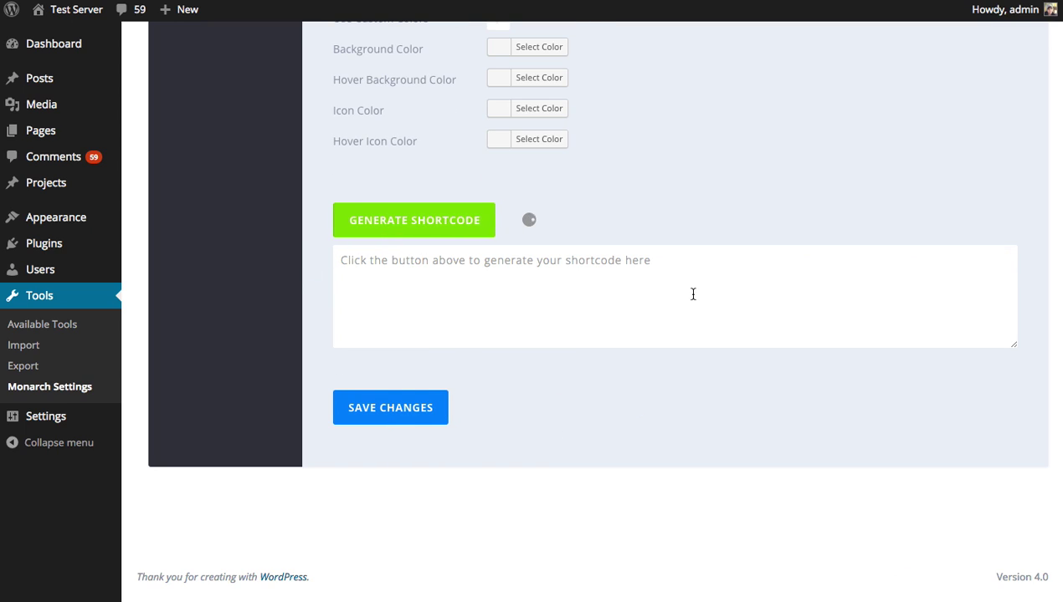
key("ctrl+a")
key("ctrl+c")
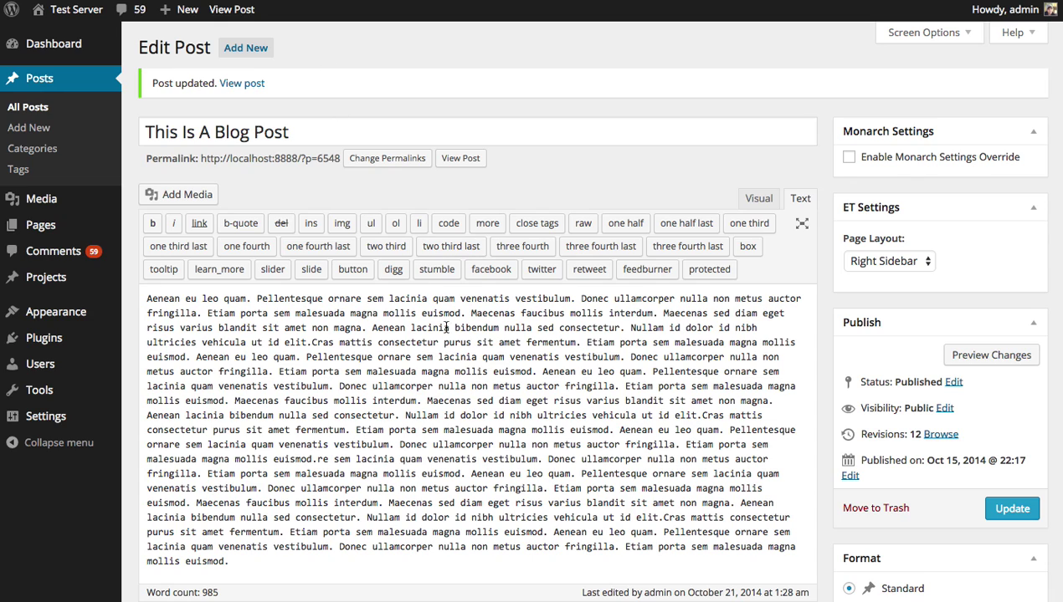
Replace the shortcode at the end of the blog post with the copied spacing-removed one and update the post
scroll(488, 383, "down", 5)
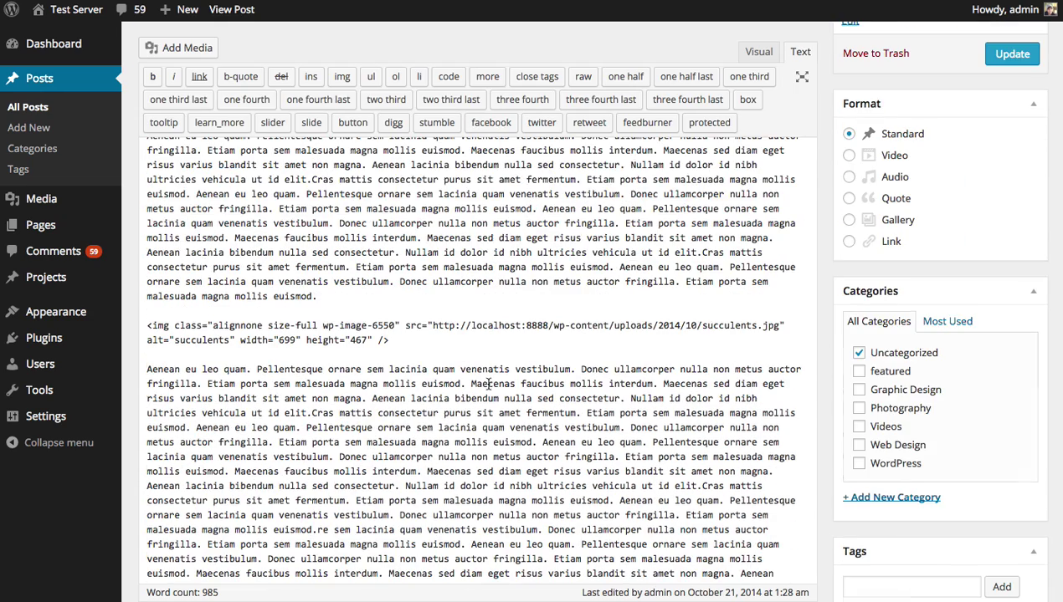
scroll(487, 384, "down", 5)
left_click_drag(435, 337, 82, 328)
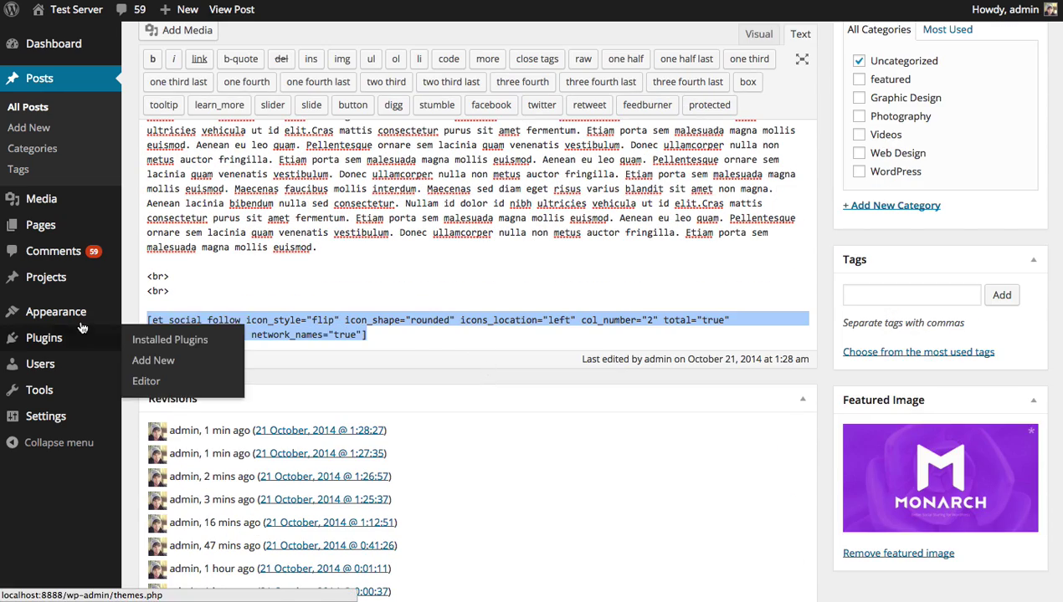
key("ctrl+v")
scroll(477, 334, "up", 10)
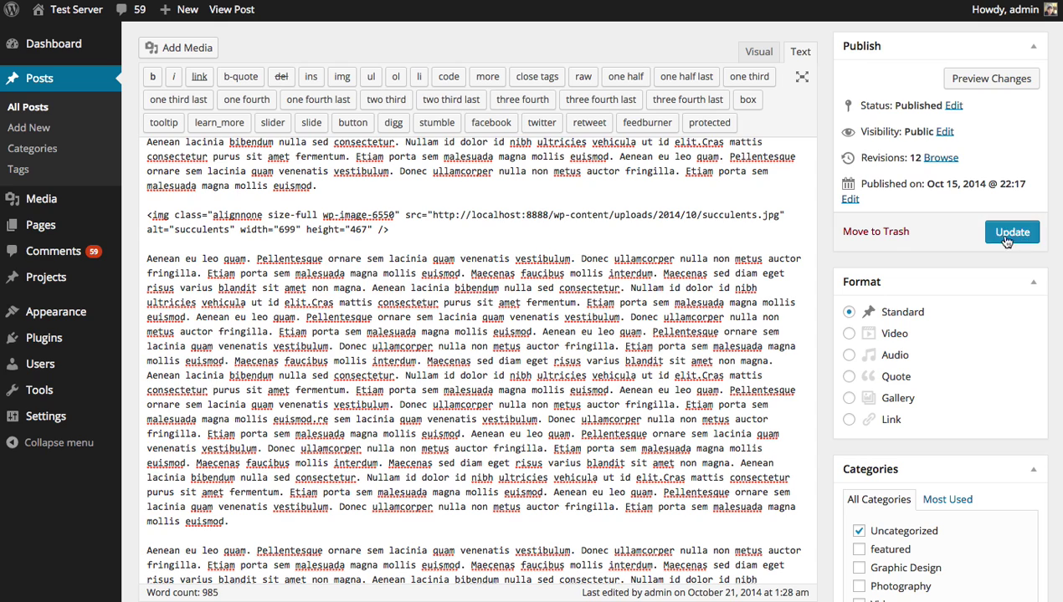
left_click(1009, 234)
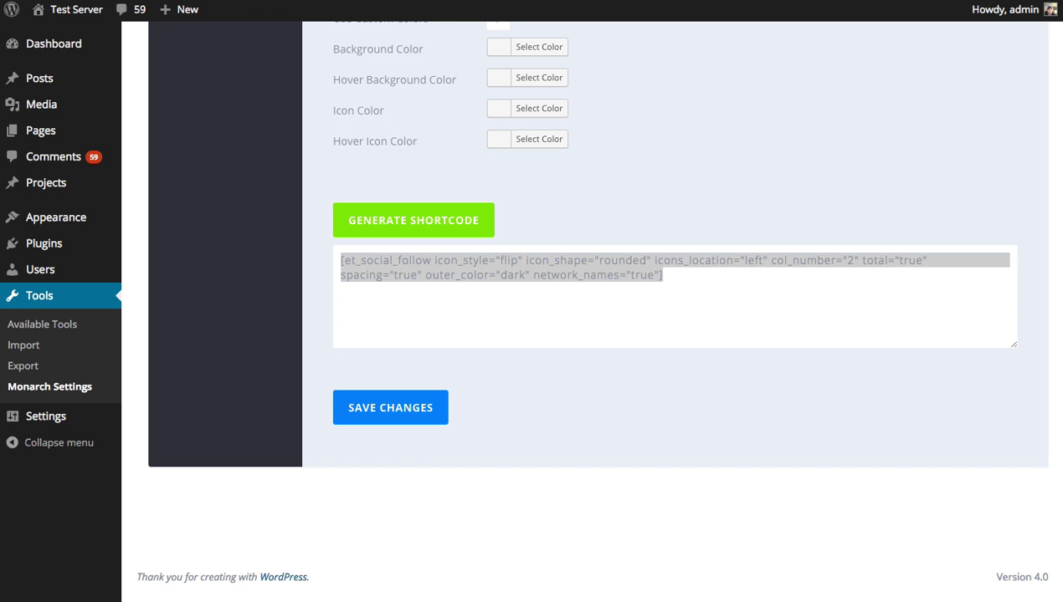
Turn on Hide On Mobile Devices in the display settings and clear the previously generated shortcode
scroll(721, 306, "up", 3)
scroll(473, 121, "up", 1)
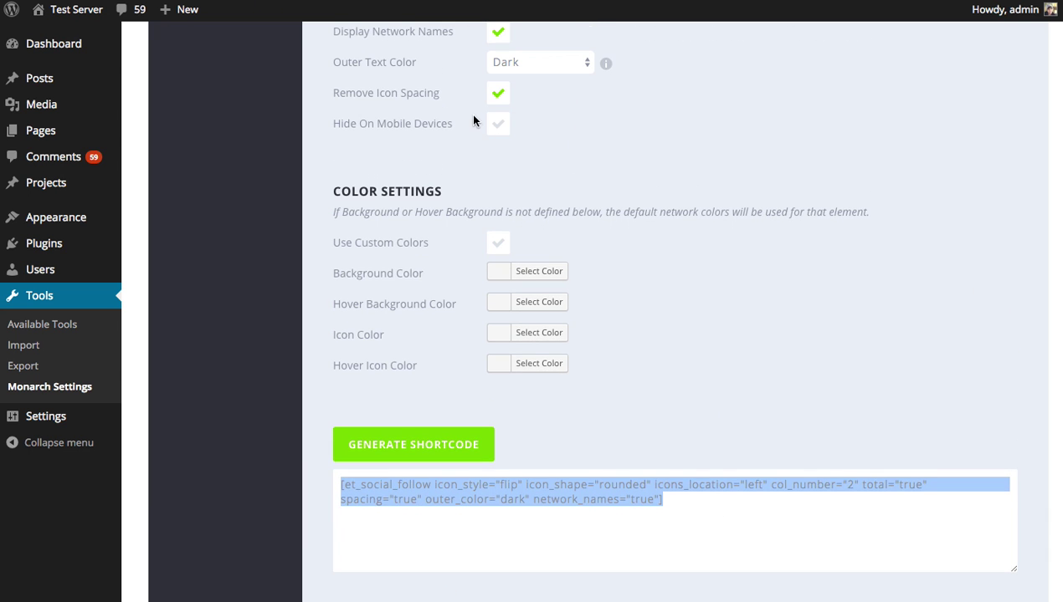
left_click(499, 124)
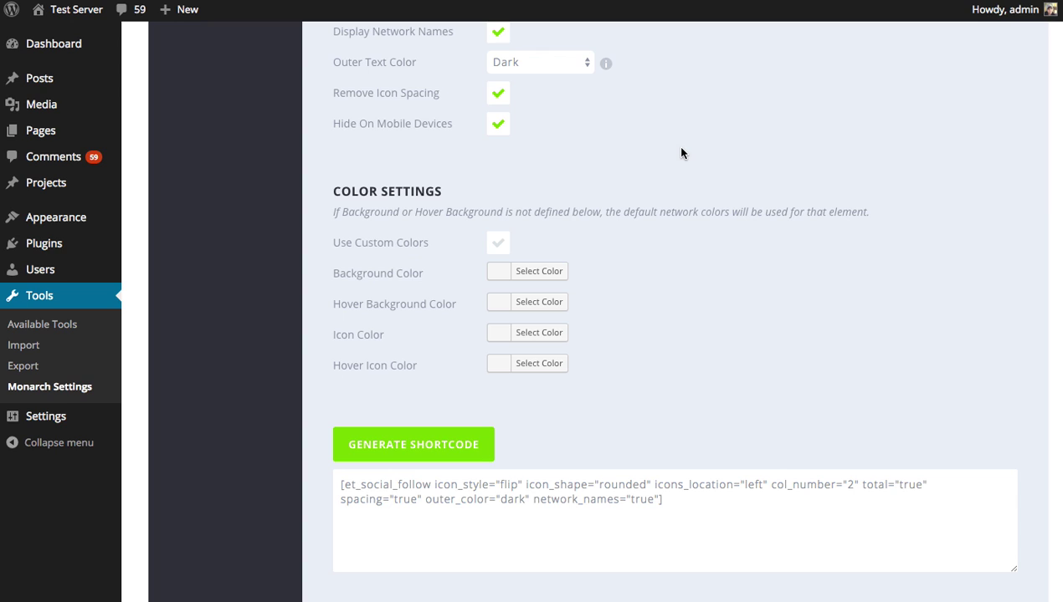
scroll(774, 207, "down", 3)
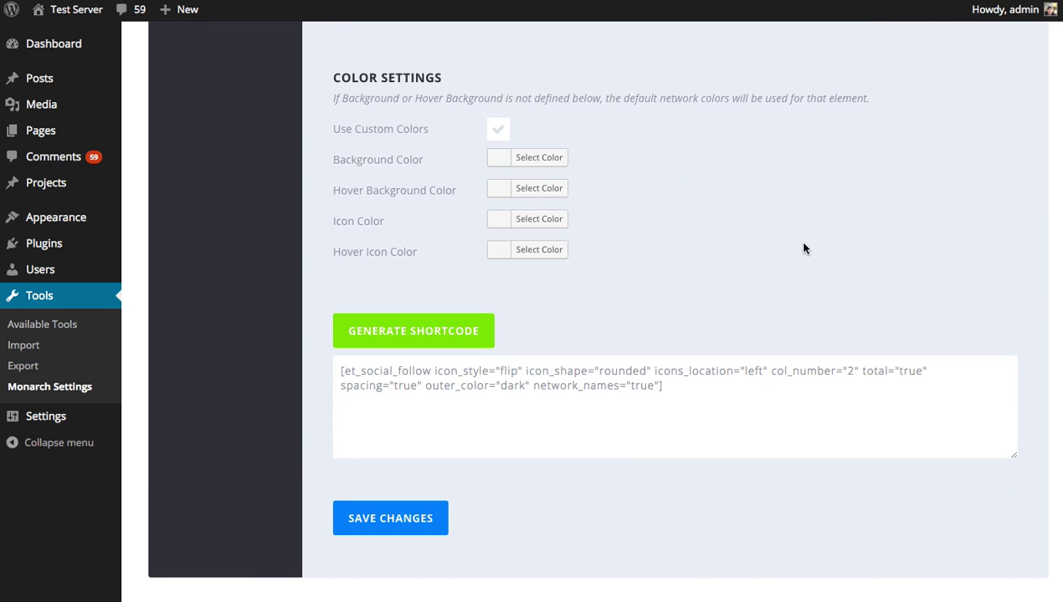
left_click_drag(768, 392, 290, 340)
key("BackSpace")
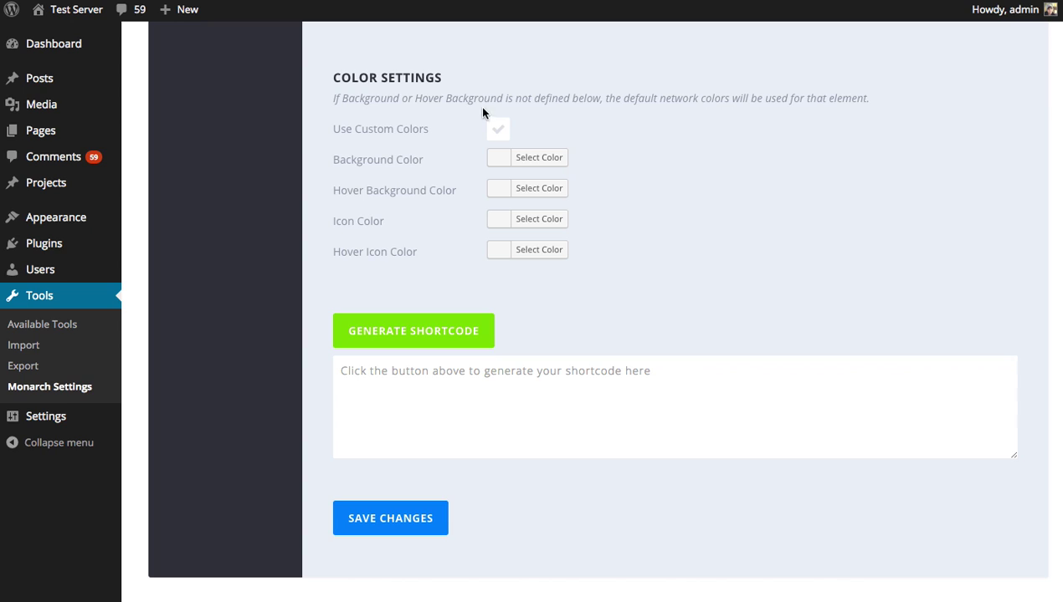
Enable custom colors and set the background color to red and the hover background color to orange
left_click(498, 130)
left_click(498, 158)
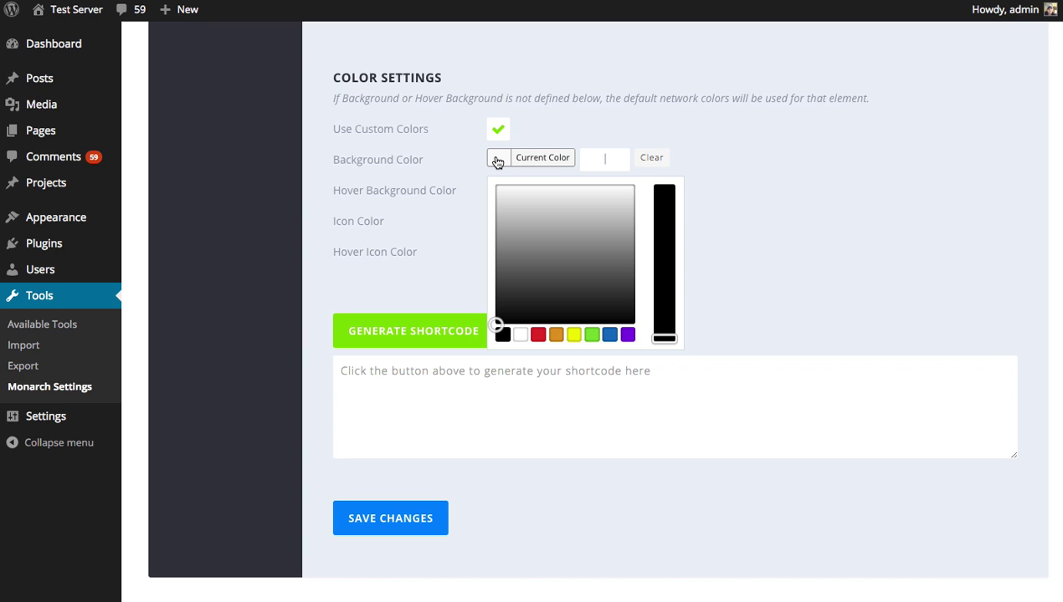
left_click(538, 334)
left_click(428, 197)
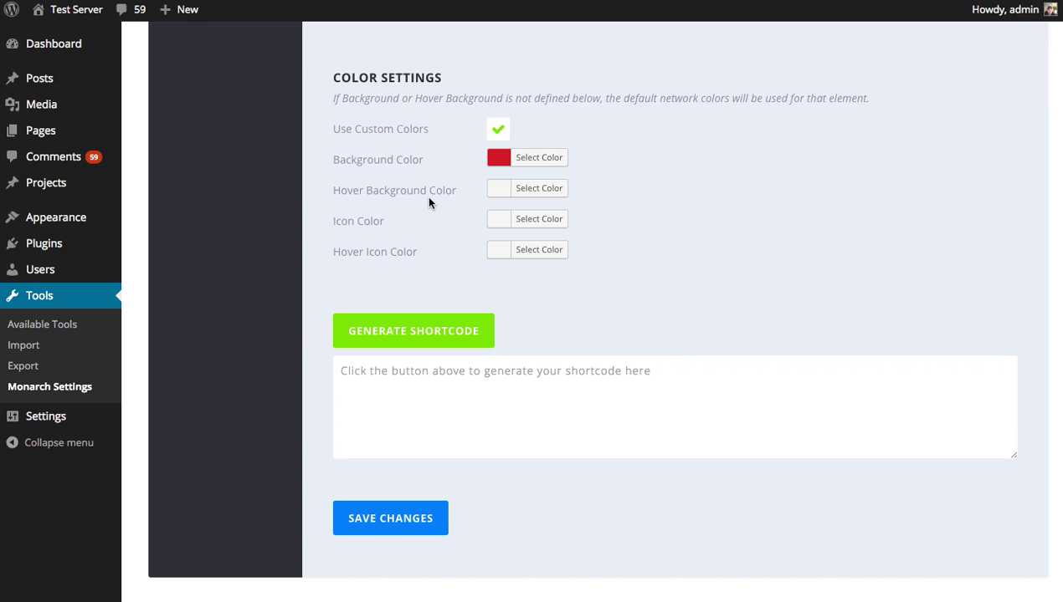
left_click(503, 189)
left_click(556, 366)
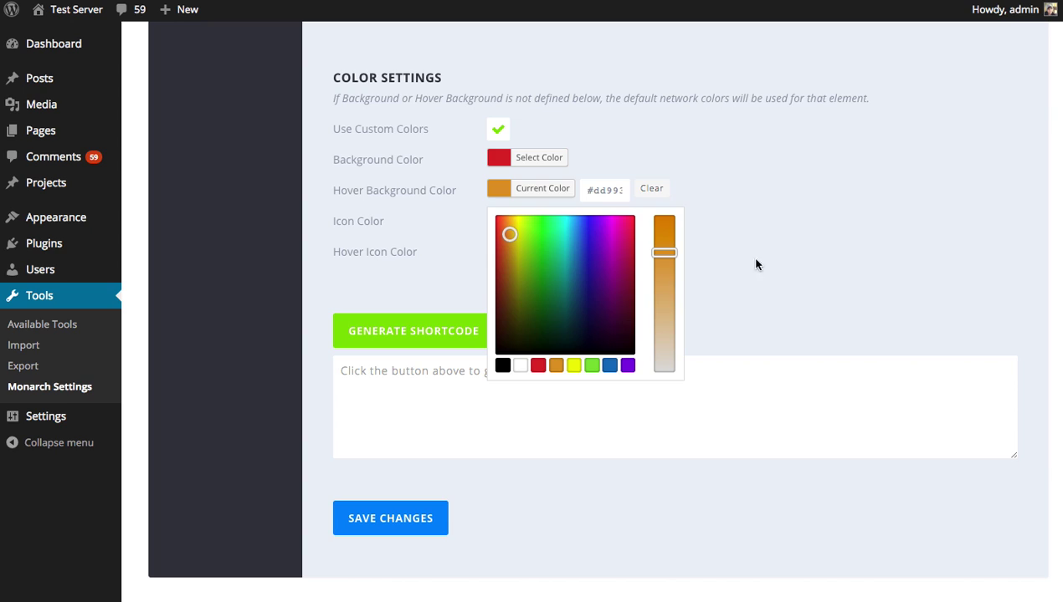
left_click(703, 301)
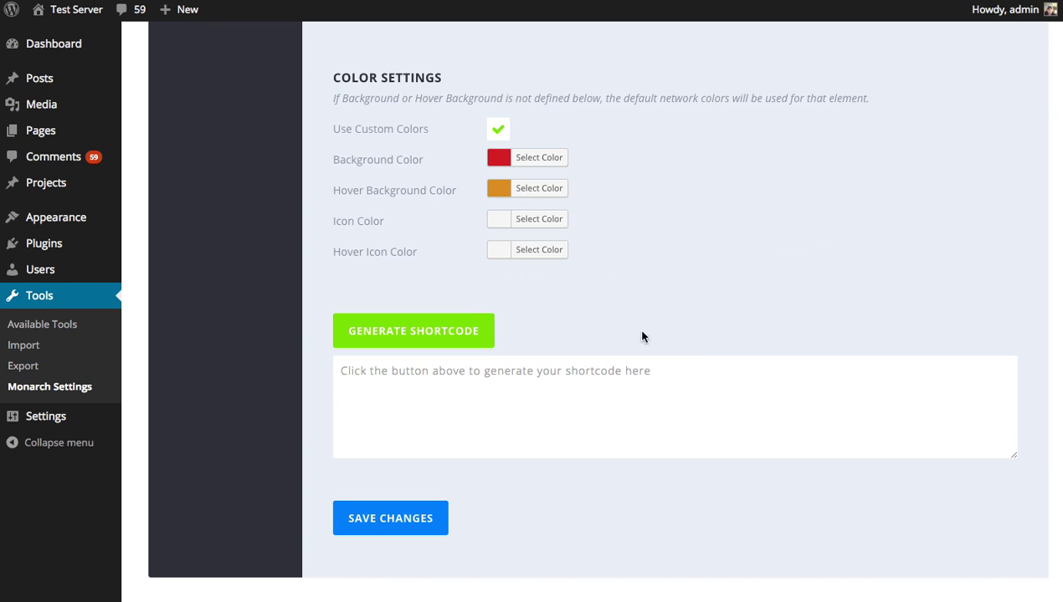
Generate a new follow shortcode with the custom red background and orange hover background colors, and copy it
left_click(452, 342)
left_click_drag(691, 401, 234, 360)
key("ctrl+c")
left_click(754, 427)
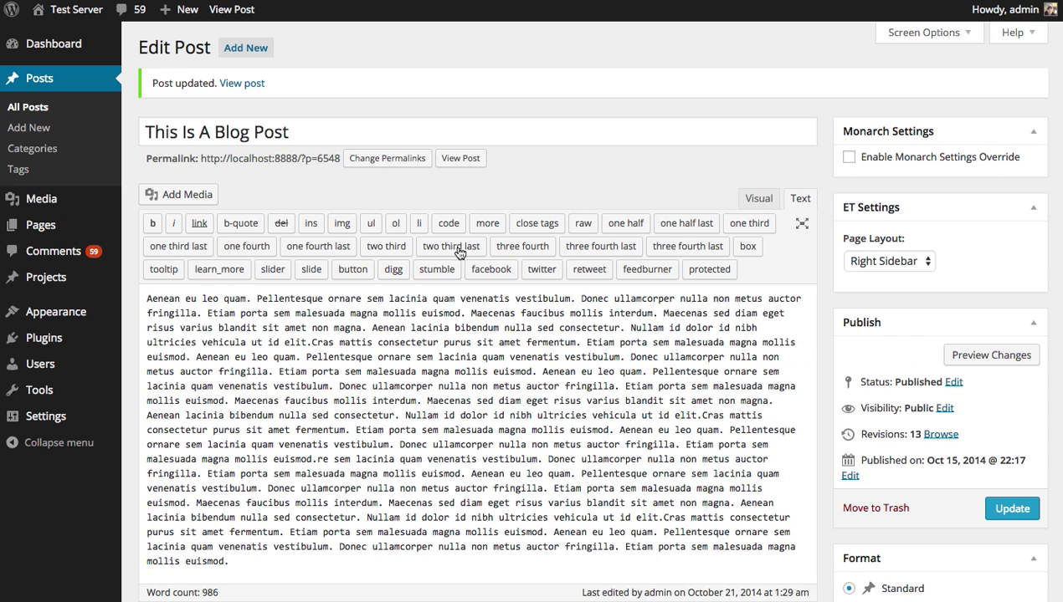
Replace the shortcode at the end of the blog post with the copied custom-color one and update the post
scroll(604, 405, "down", 10)
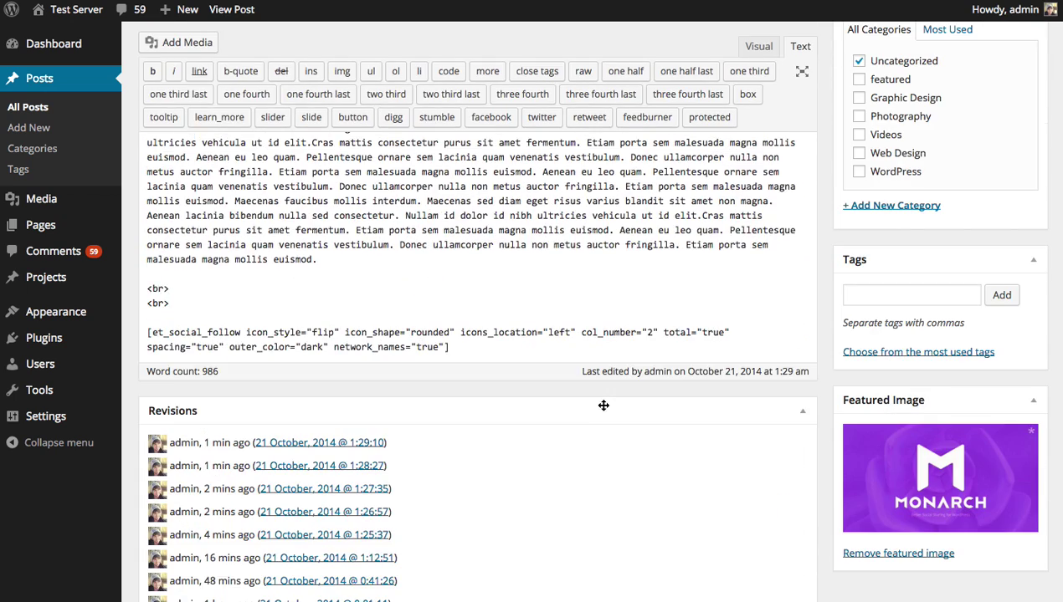
left_click_drag(484, 300, 127, 283)
key("ctrl+v")
scroll(467, 277, "up", 10)
left_click(1008, 430)
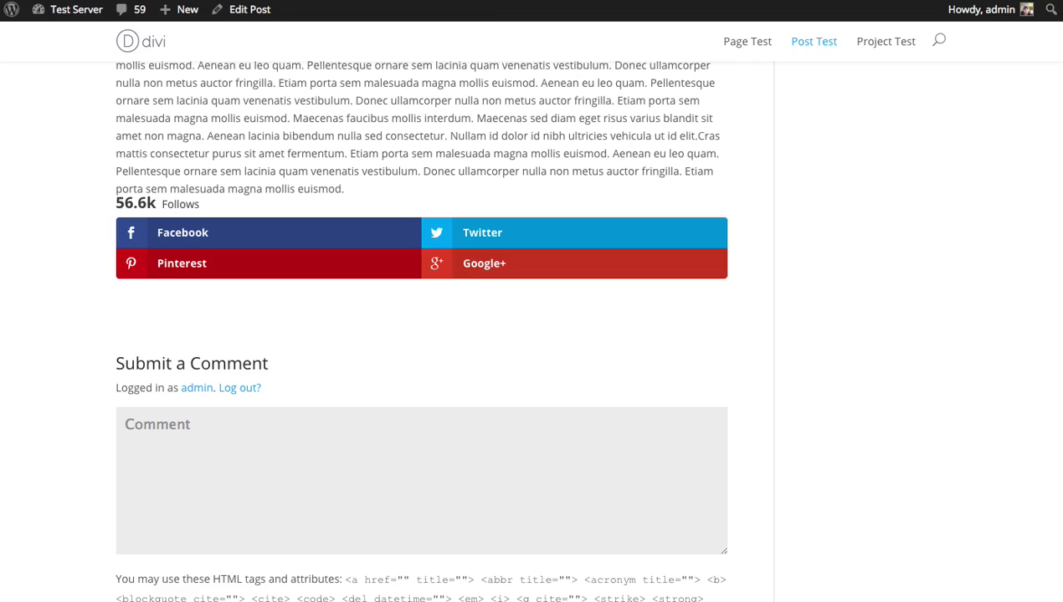
Reload the published post to check the custom-colored follow icons and their hover color, and return to the shortcode's icon style settings
scroll(830, 190, "up", 10)
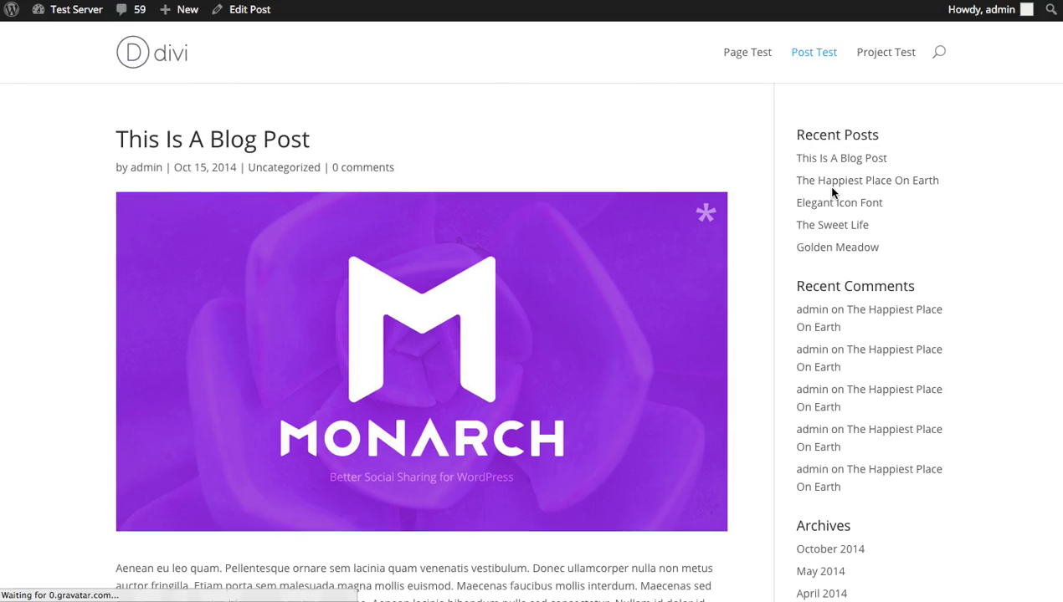
scroll(1058, 244, "down", 10)
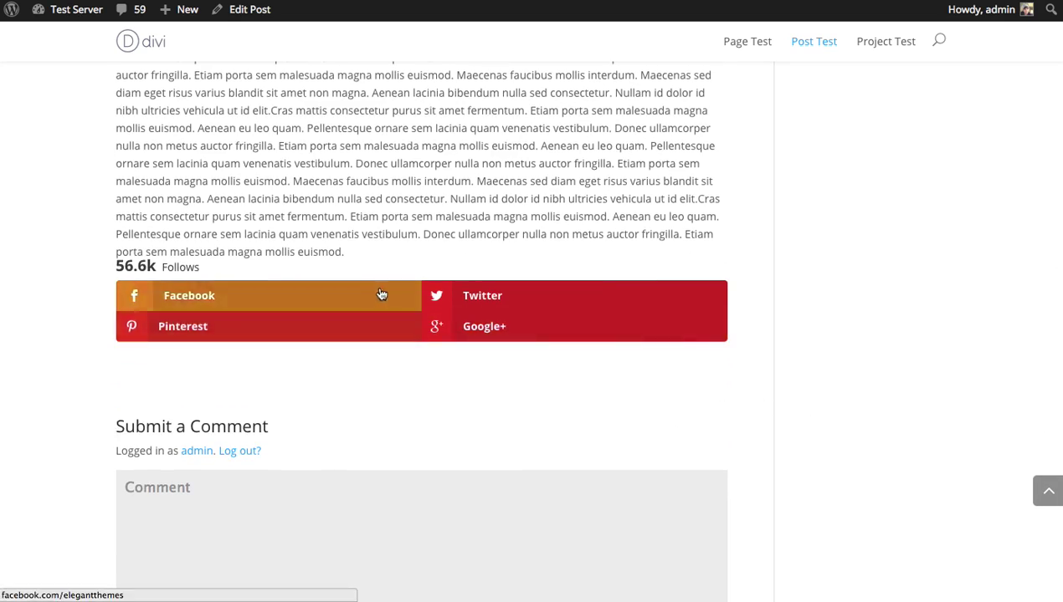
left_click(243, 10)
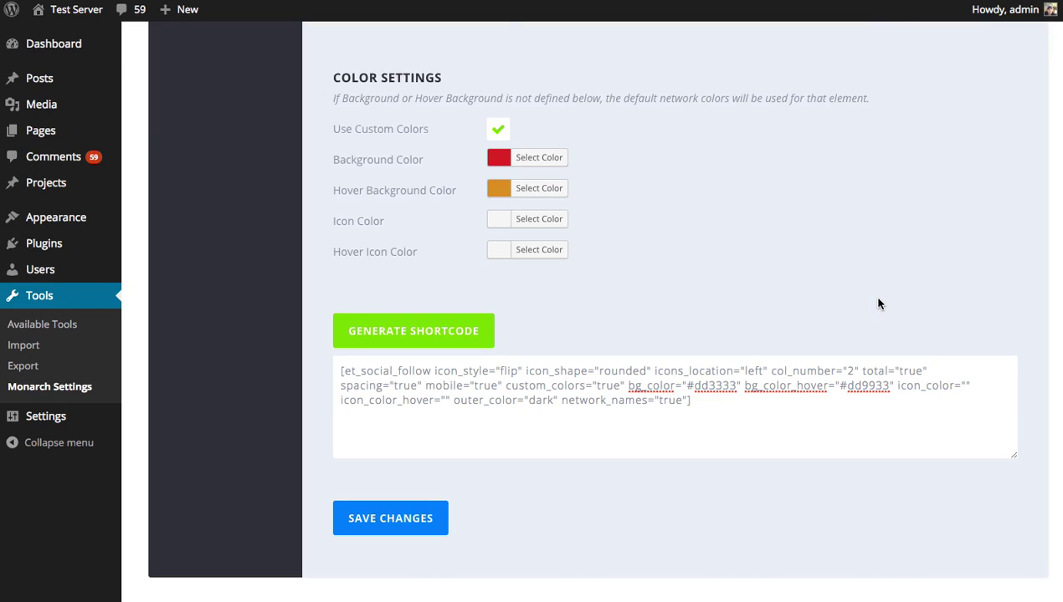
scroll(879, 303, "up", 15)
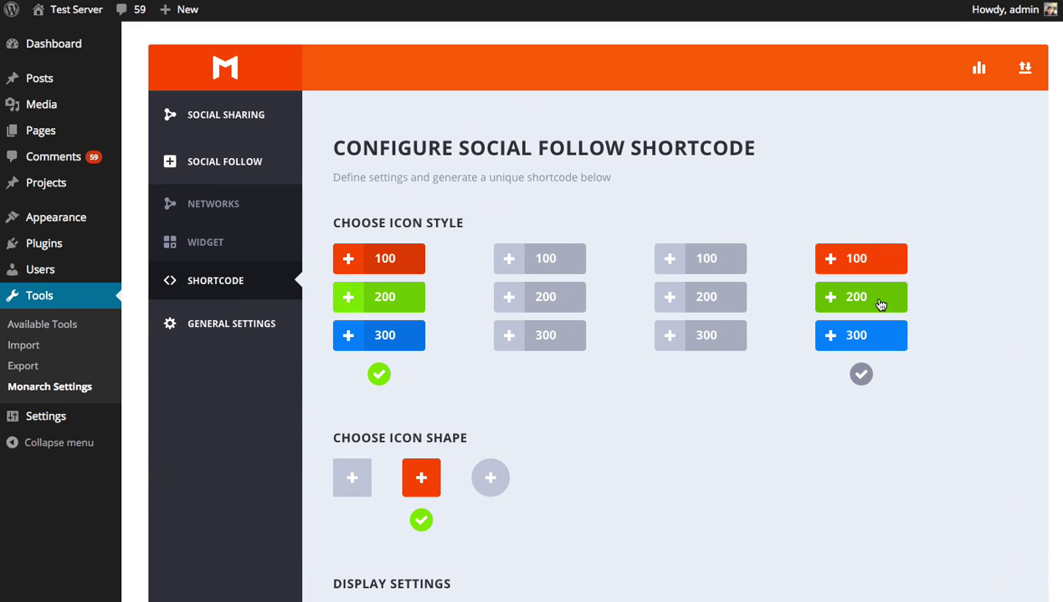